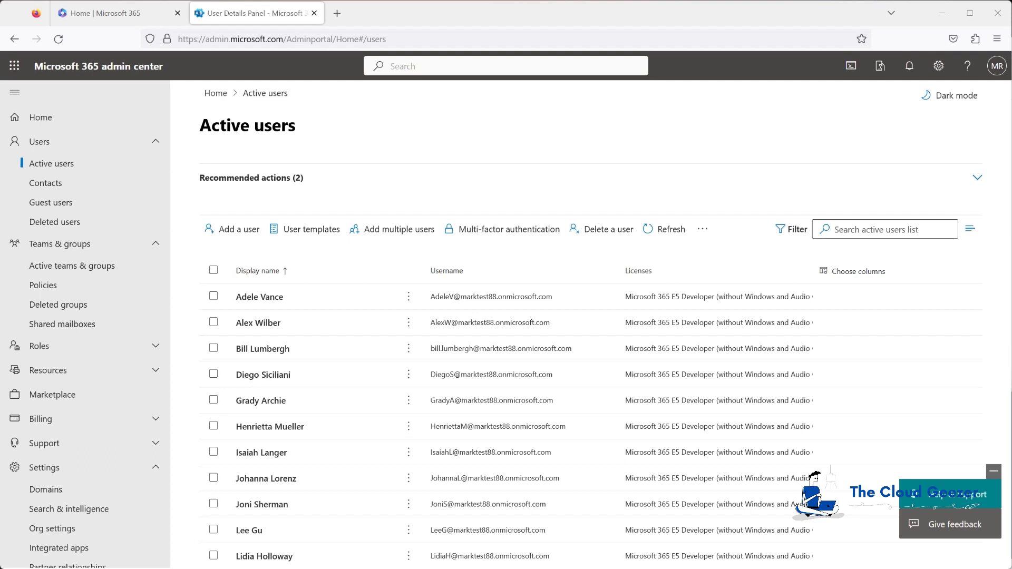
- Leave the Active users list and switch to the Exchange admin center window
key(alt+Tab)
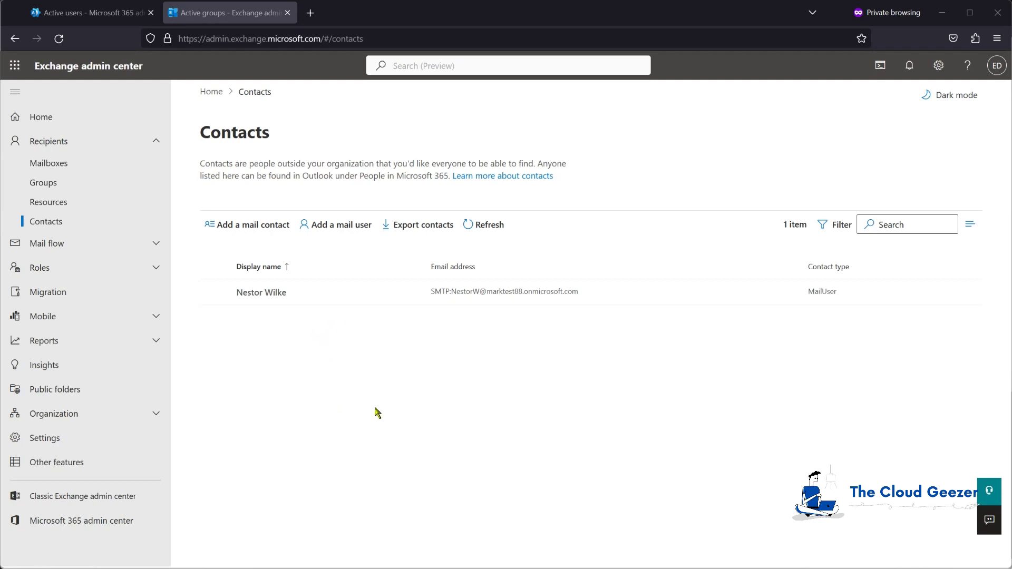
- Bring the PowerShell ISE window with M365DiscoveryV4.52.ps1 to the front
key(alt+Tab)
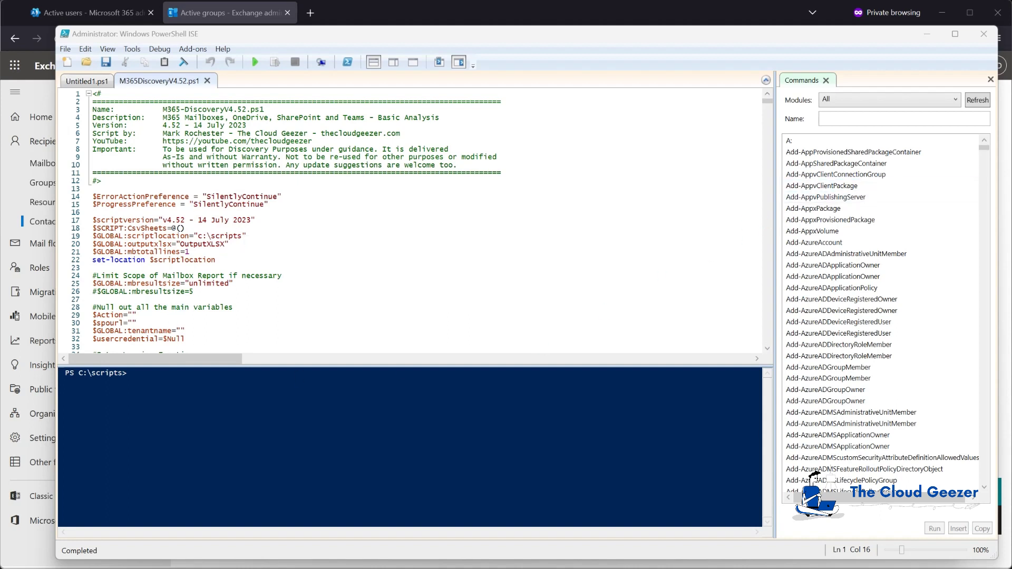
- Enlarge the console pane and run M365-DiscoveryV4.52.ps1 to show its discovery menu
drag(196, 364, 196, 293)
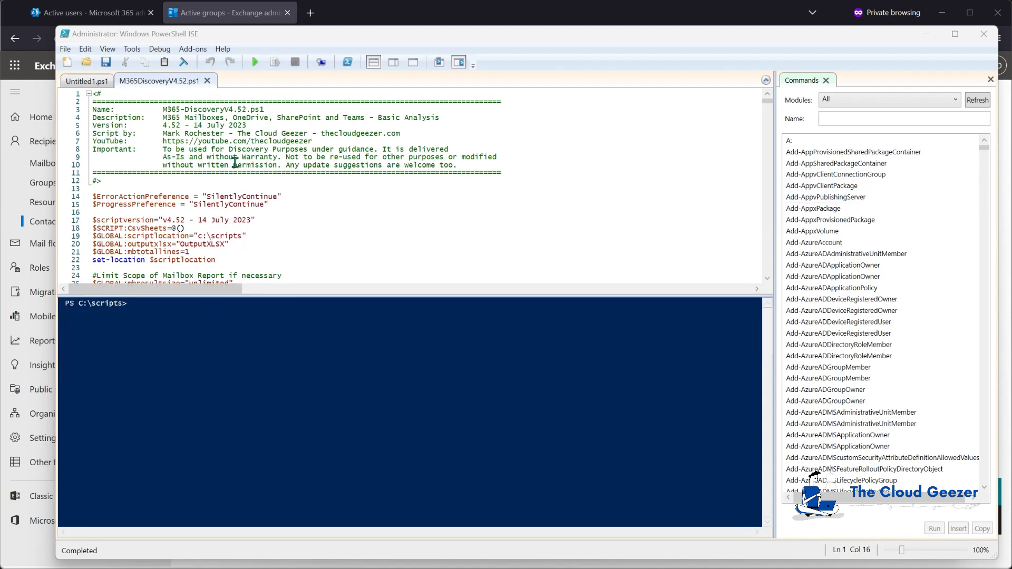
click(254, 62)
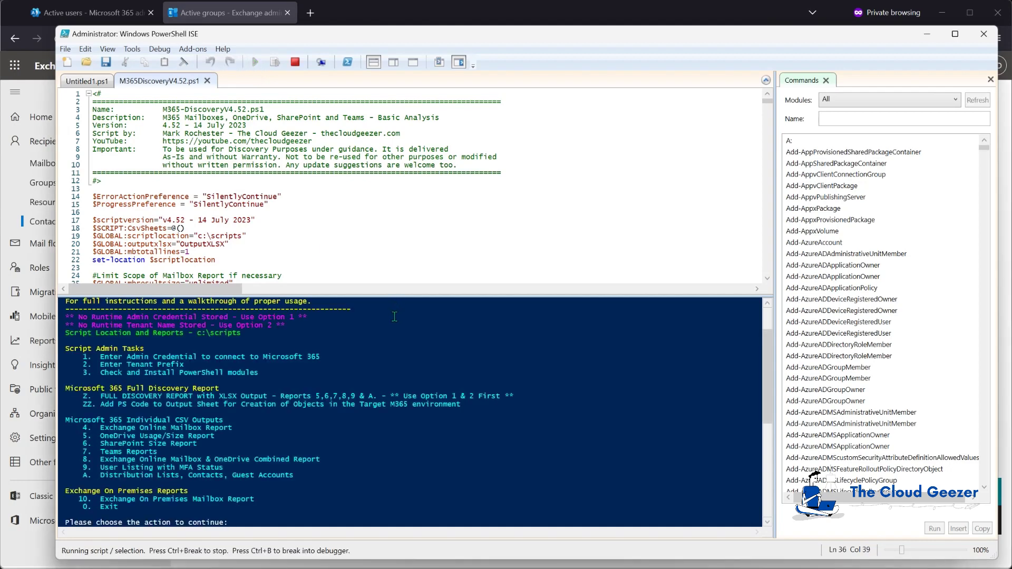
drag(399, 295, 390, 174)
- Finish enlarging the console so the whole discovery menu and header fit
click(767, 181)
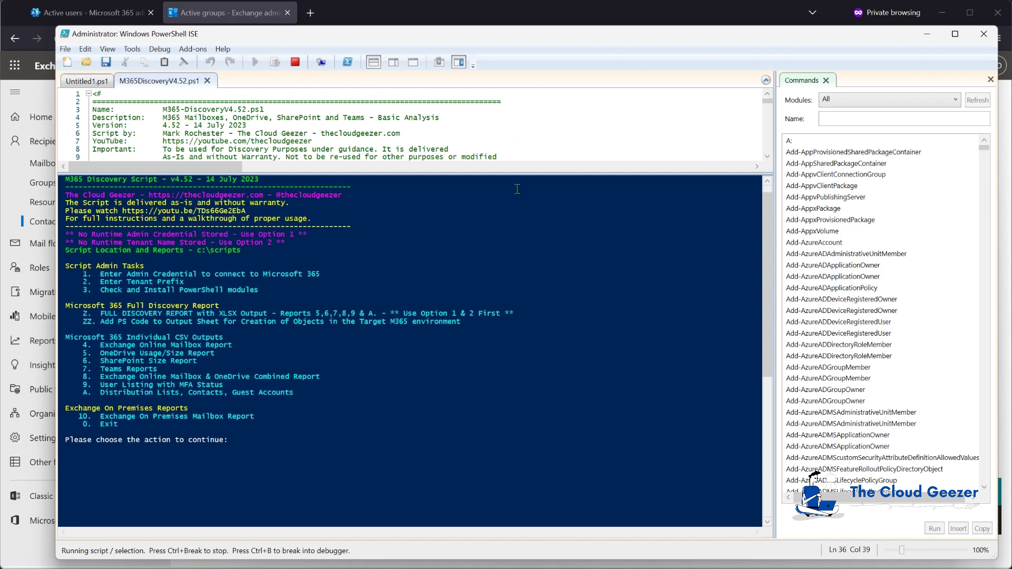
- Use menu option 2 to set the tenant prefix to 'marktest88'
text(2)
key(Return)
text(marktest88)
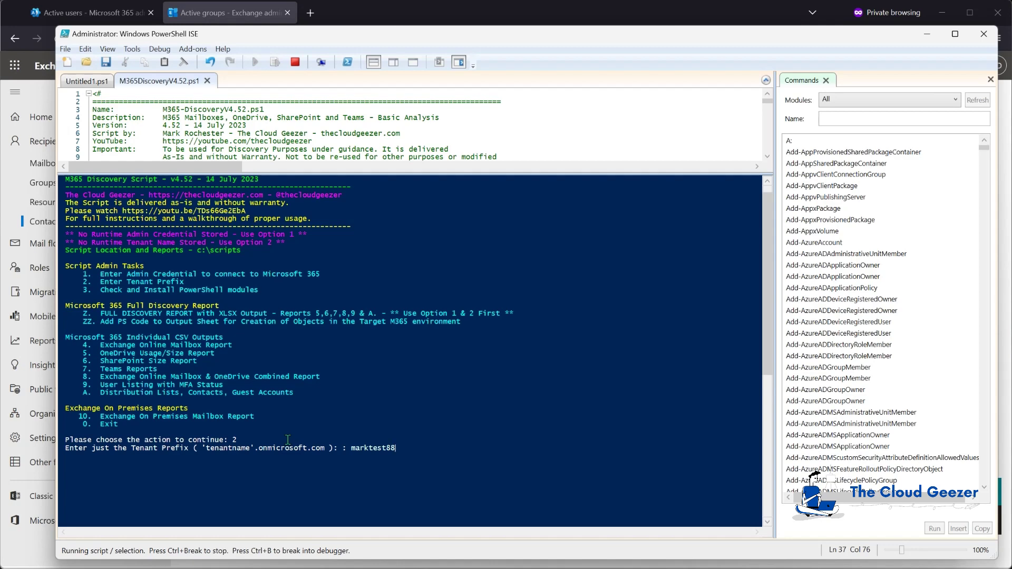
key(Return)
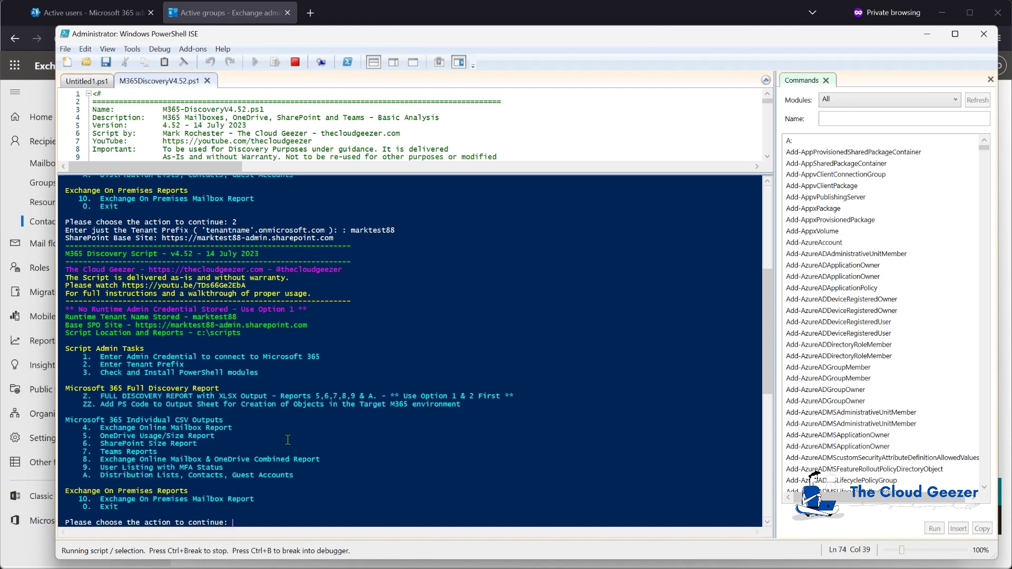
- Enter the admin user name and password via option 1, then run the option 3 module check
text(1)
key(Return)
key(Tab)
text(••••••••••)
key(Return)
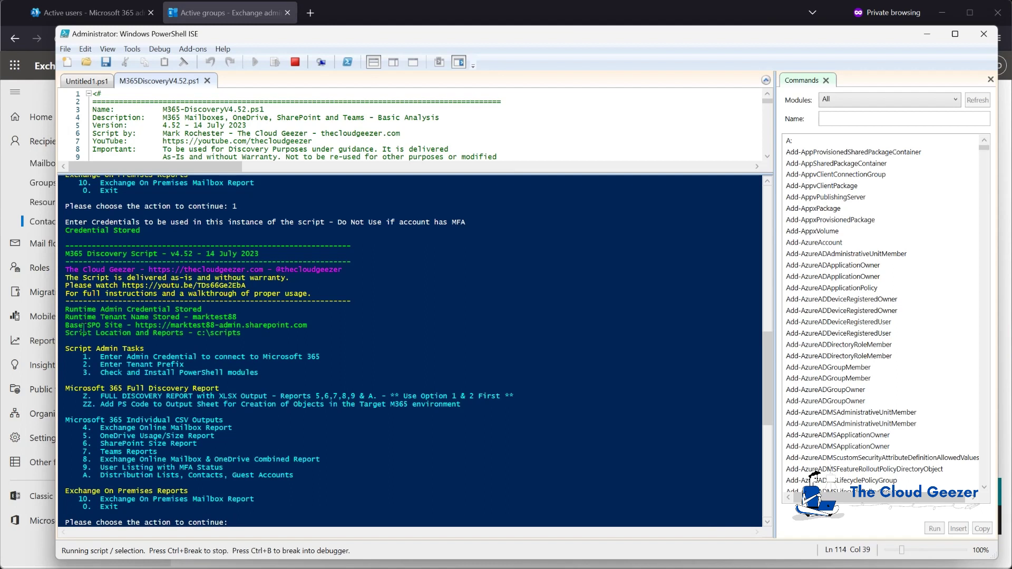
text(3)
key(Return)
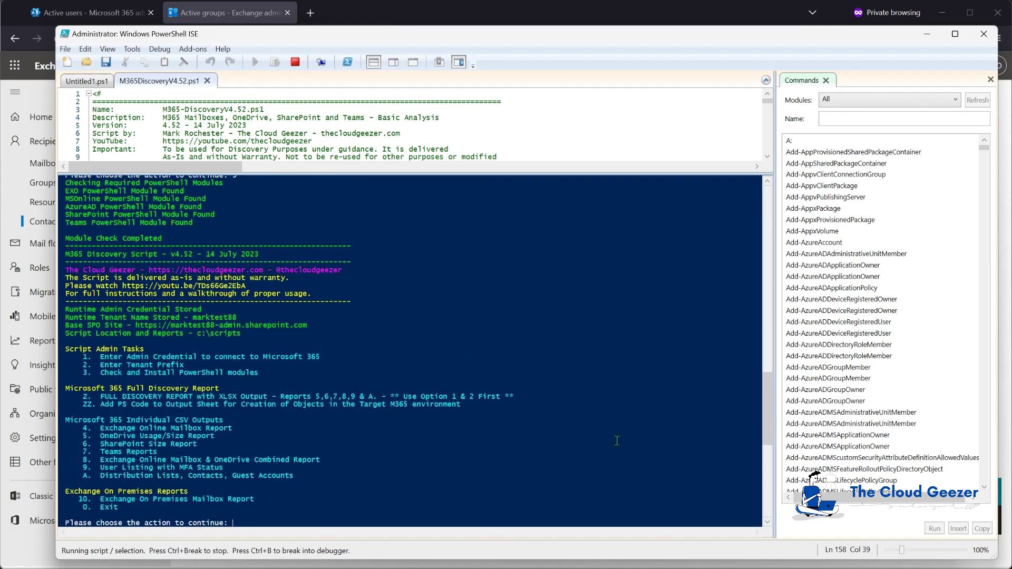
- Choose menu option Z to generate the full M365TenantReport XLSX workbook in c:\scripts
text(z)
key(Return)
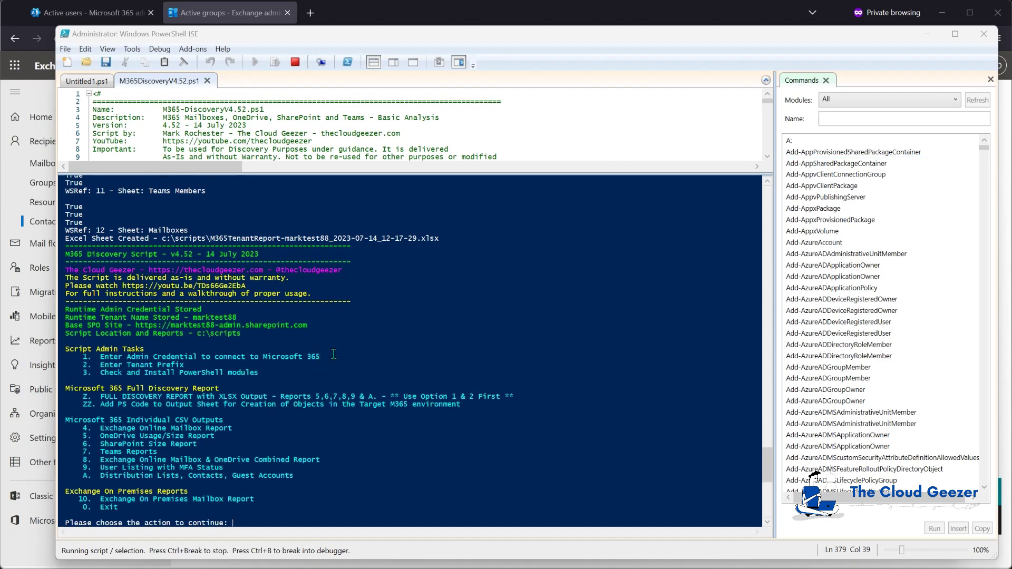
scroll(333, 363, up, 4)
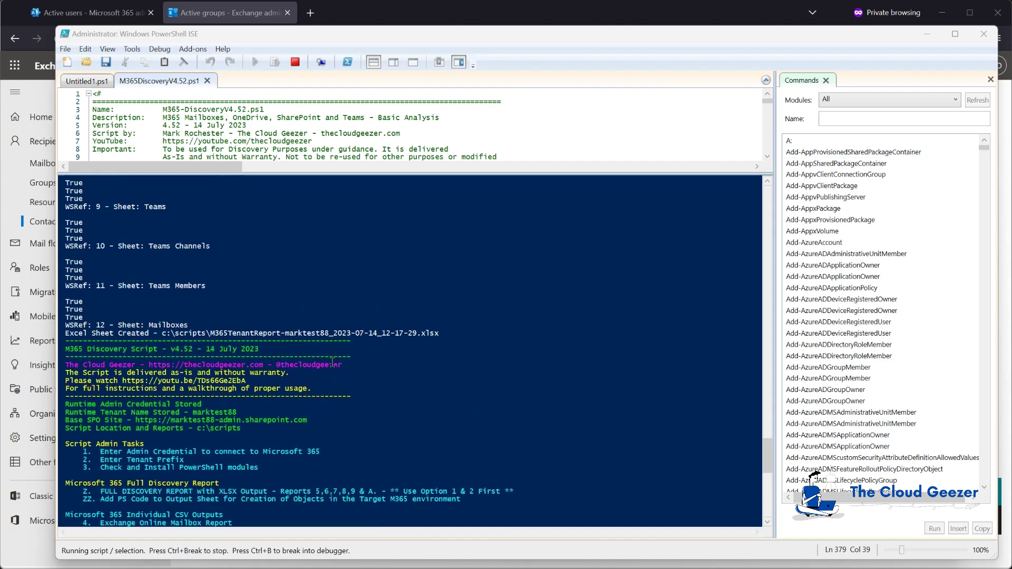
scroll(332, 364, up, 7)
scroll(332, 354, up, 16)
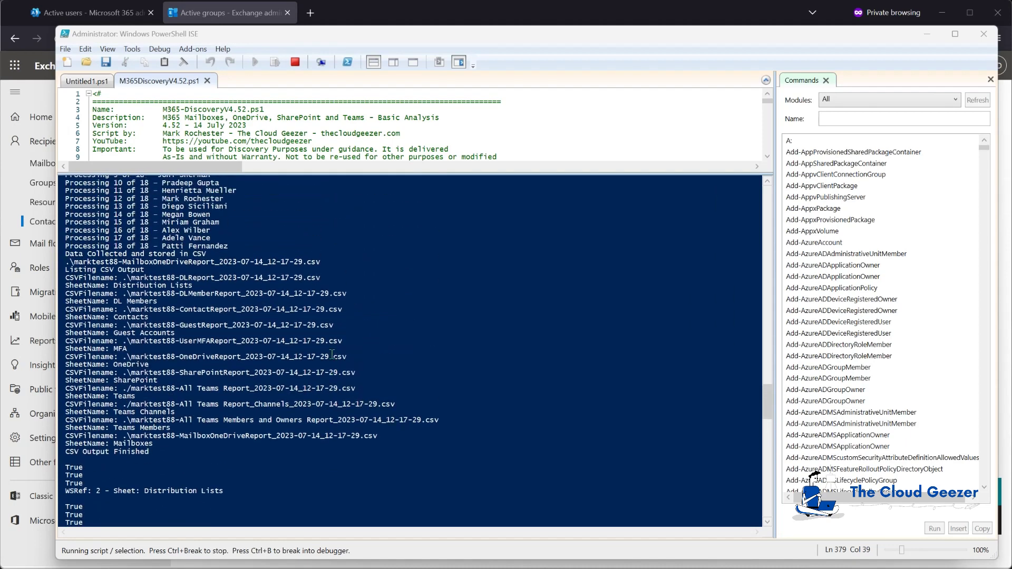
scroll(332, 354, up, 2)
scroll(332, 354, down, 18)
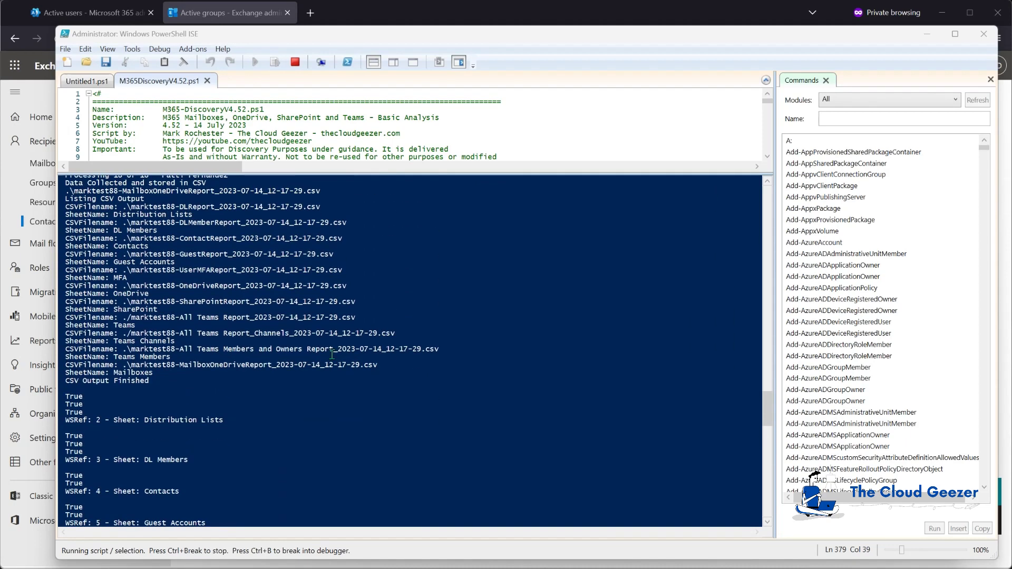
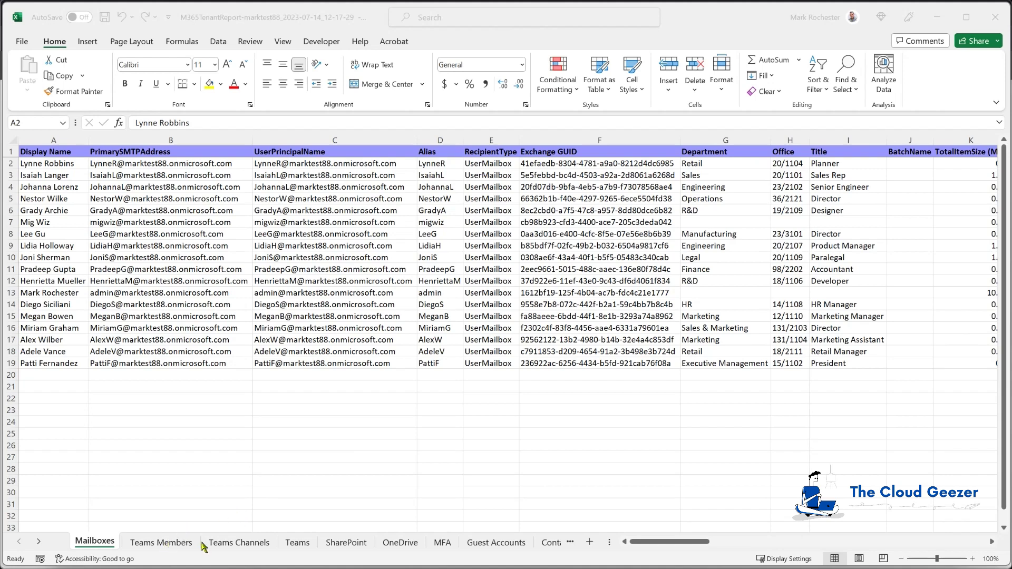
- Browse the Teams and Teams Channels sheets, ending on Teams Members with its 14 entries
click(298, 543)
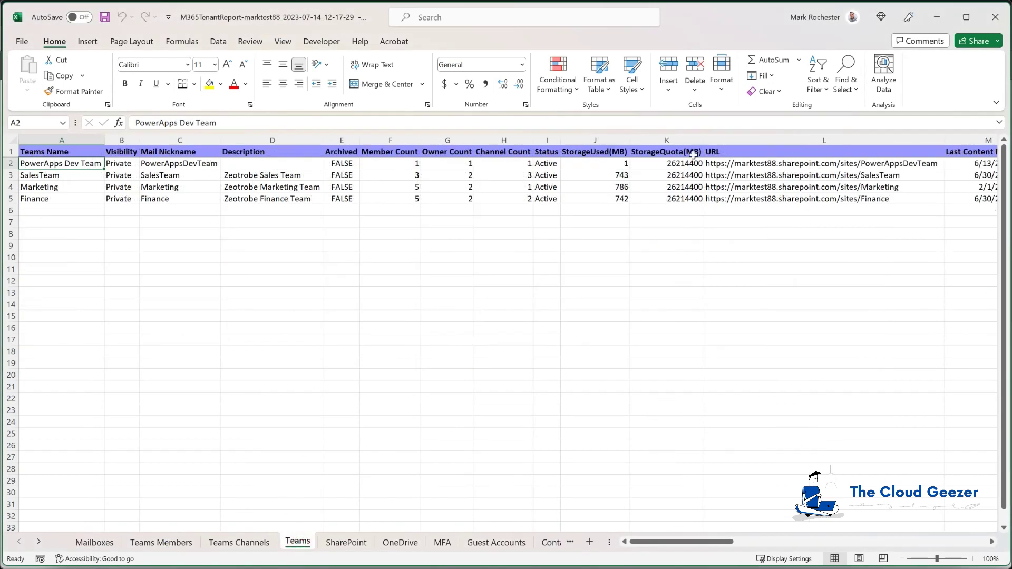
mouse_move(707, 543)
mouse_down()
mouse_move(763, 541)
mouse_move(696, 544)
mouse_up()
click(232, 545)
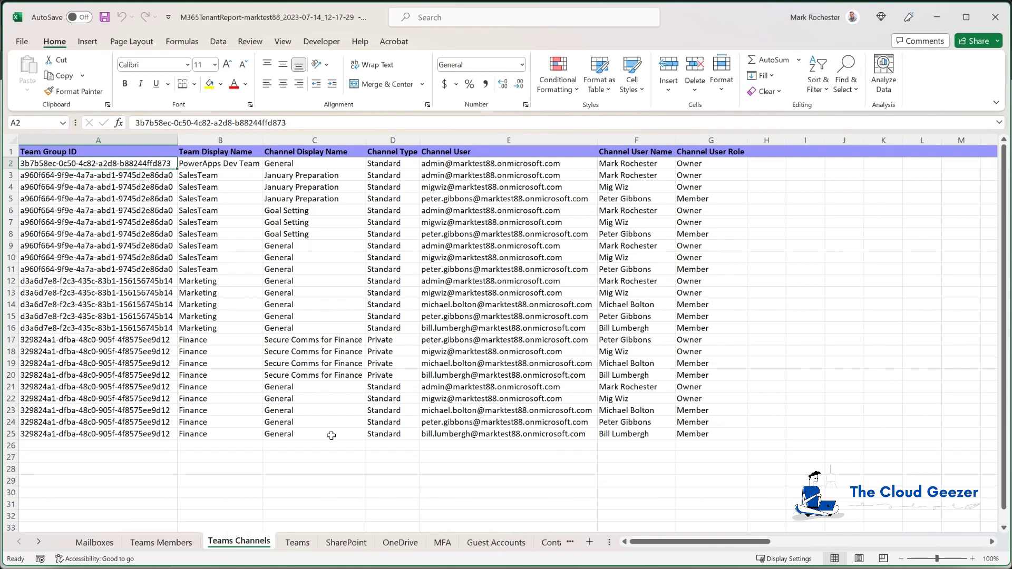
click(160, 543)
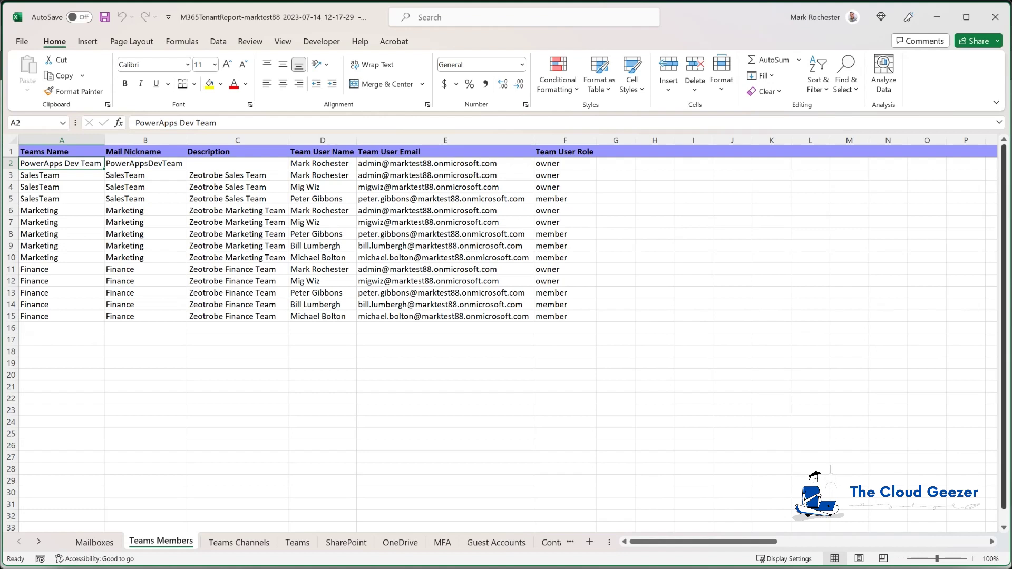
- Filter the Teams Members table's Team User Email column to a single user's address
click(817, 79)
click(847, 165)
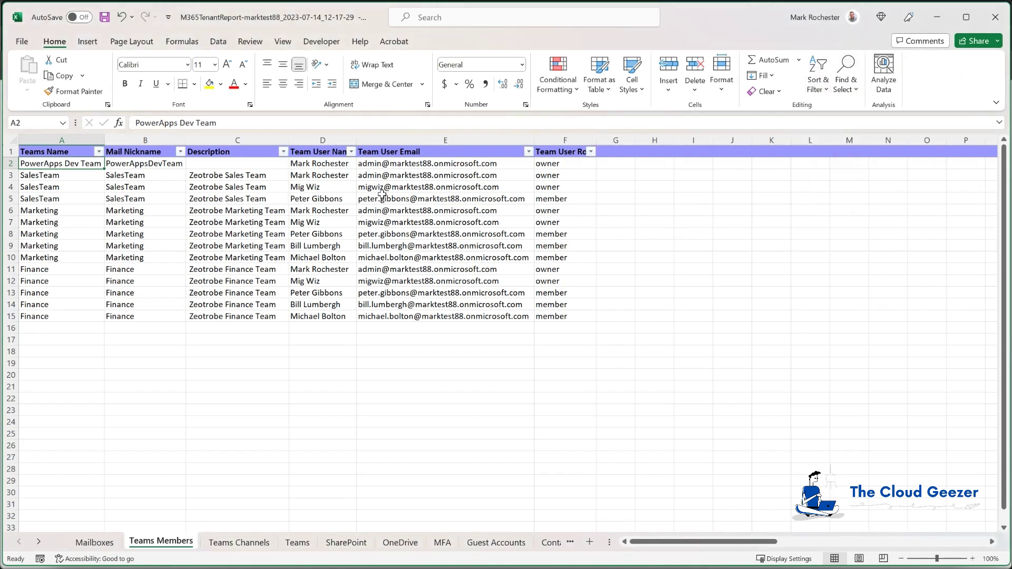
click(528, 152)
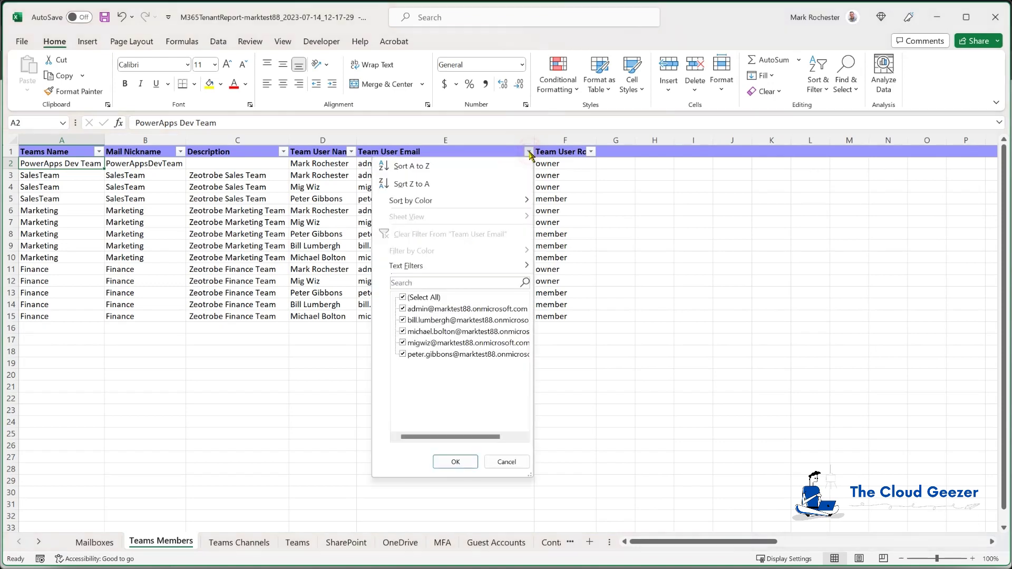
click(415, 298)
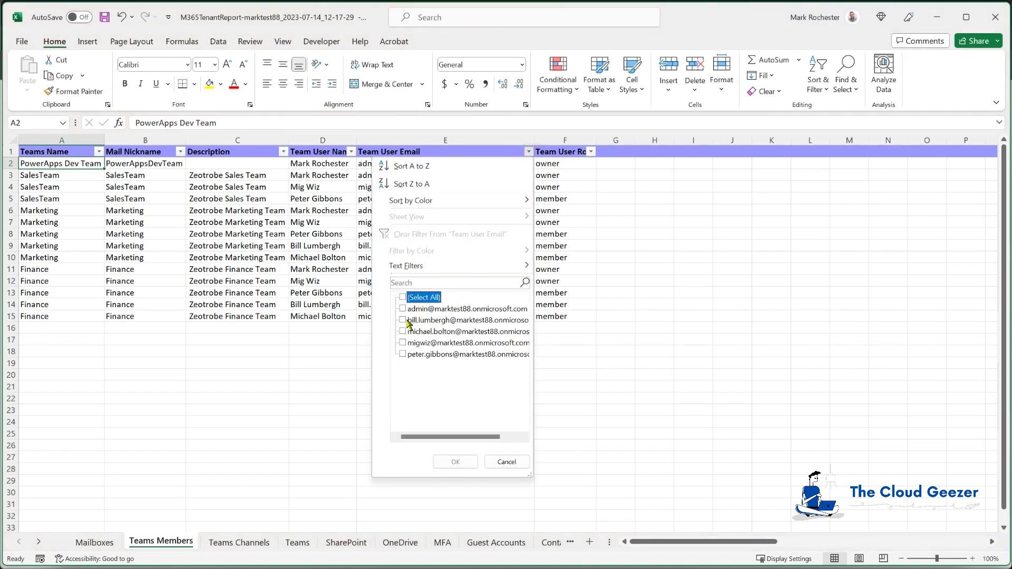
click(406, 321)
click(455, 462)
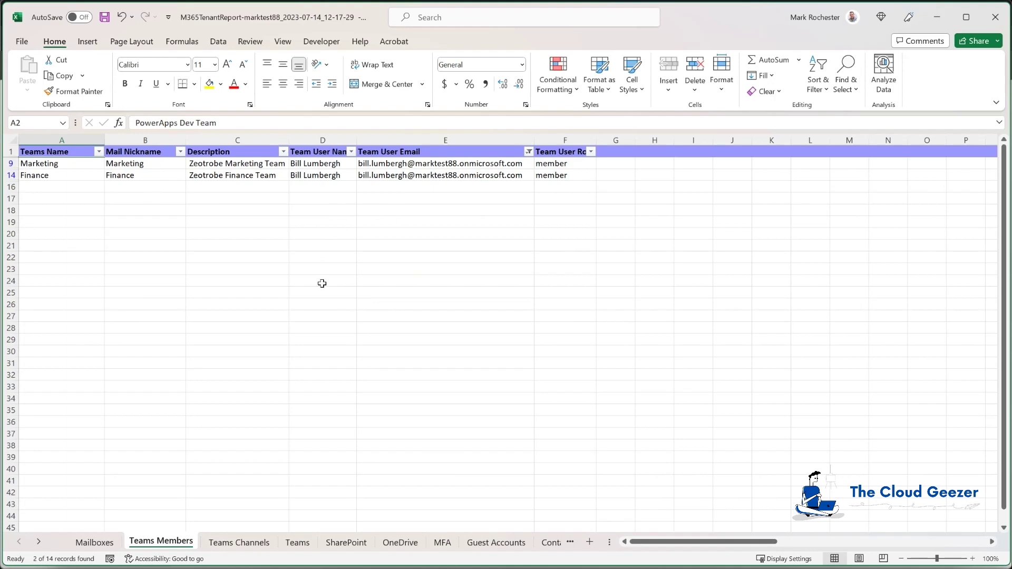
- Filter the Teams Channels table's Channel User column to that same user's email
click(262, 545)
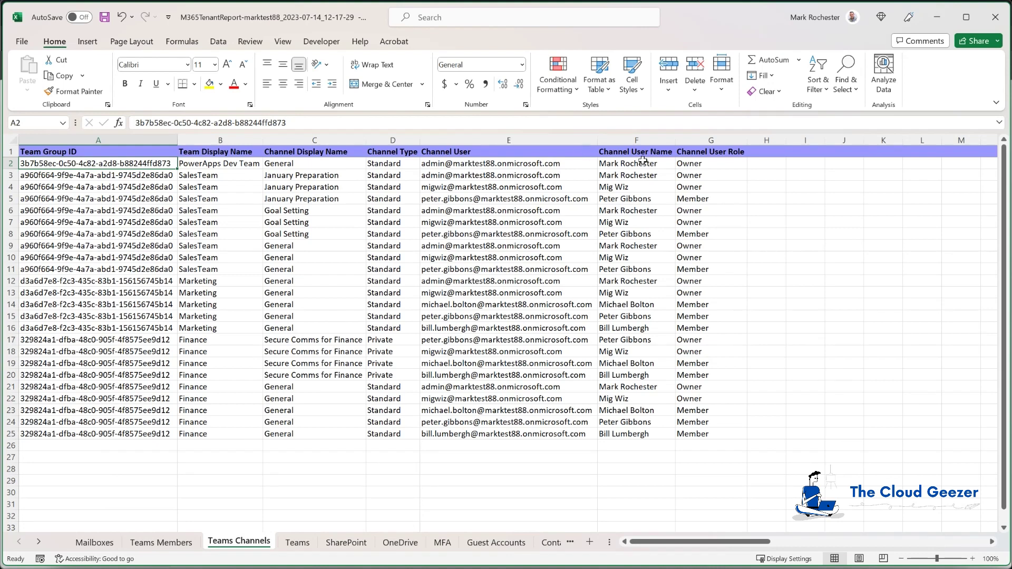
click(565, 190)
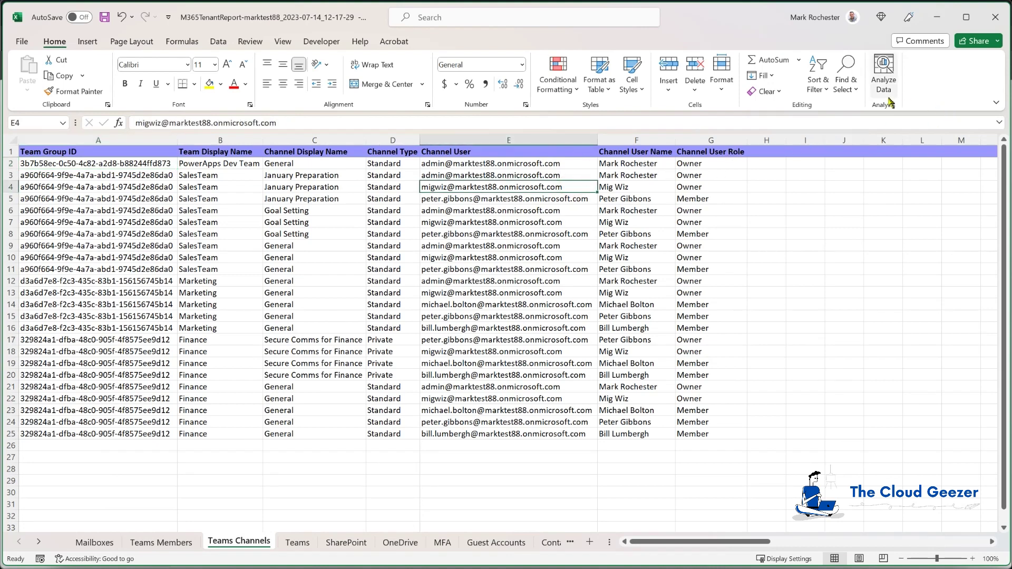
click(818, 74)
click(820, 164)
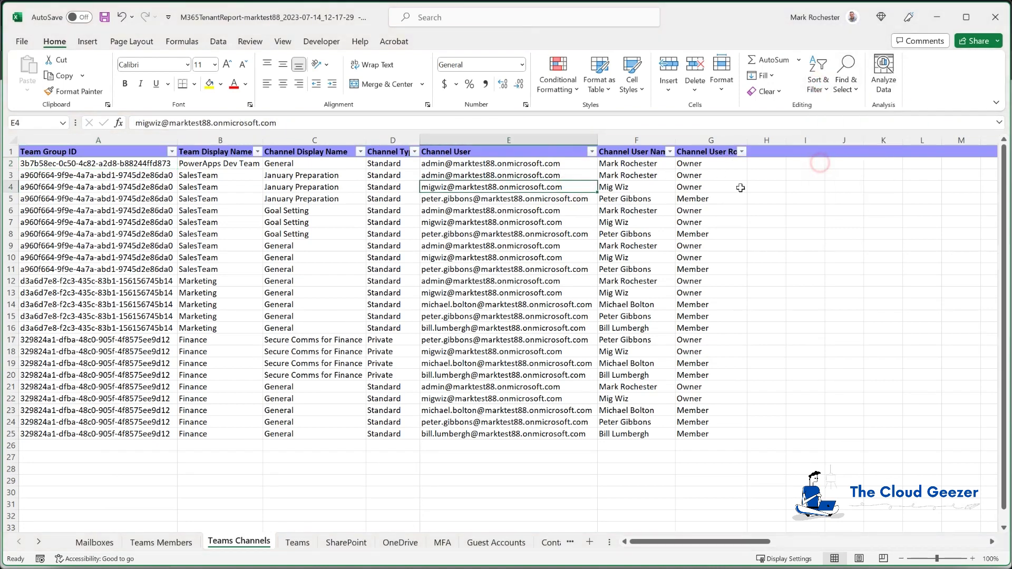
click(592, 151)
click(471, 297)
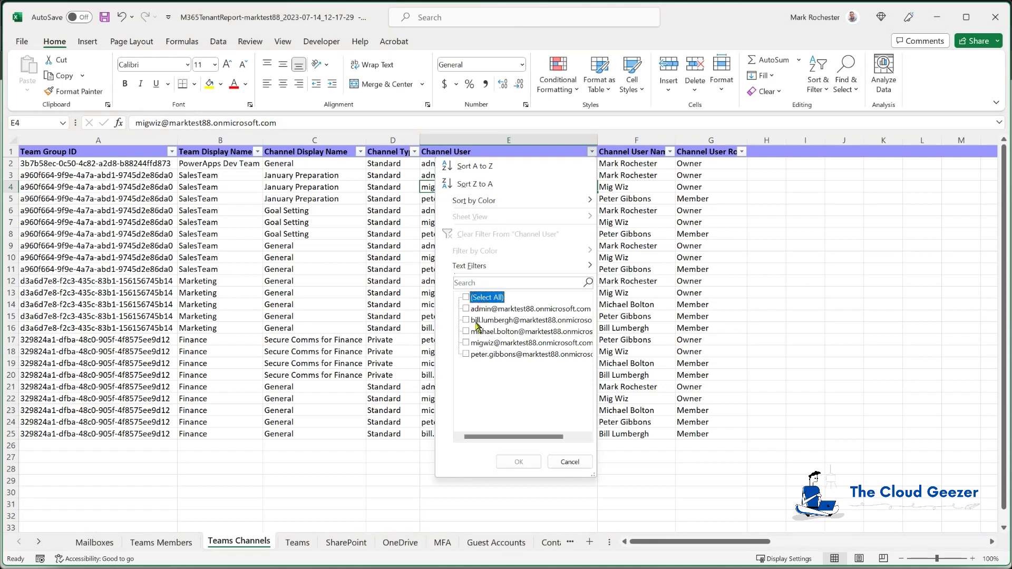
click(481, 320)
click(517, 462)
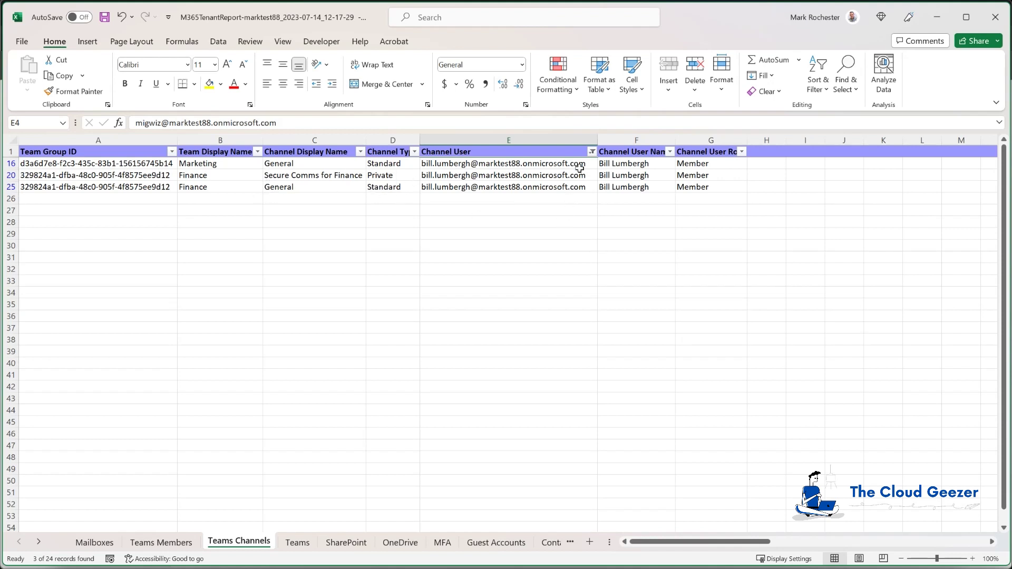
- Clear the Channel User filter to show all 24 channel rows, then go to SharePoint
click(592, 152)
click(478, 299)
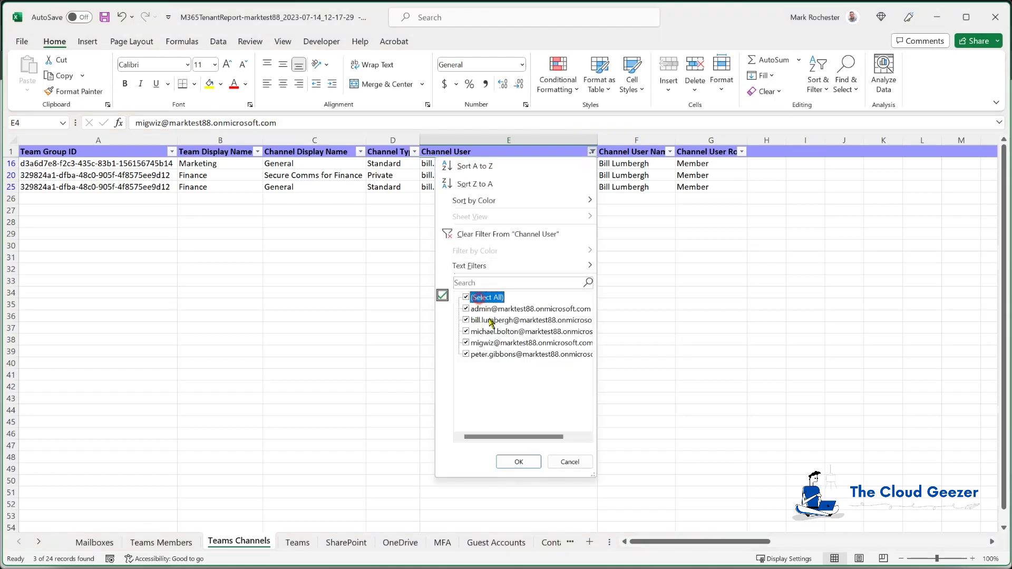
click(518, 462)
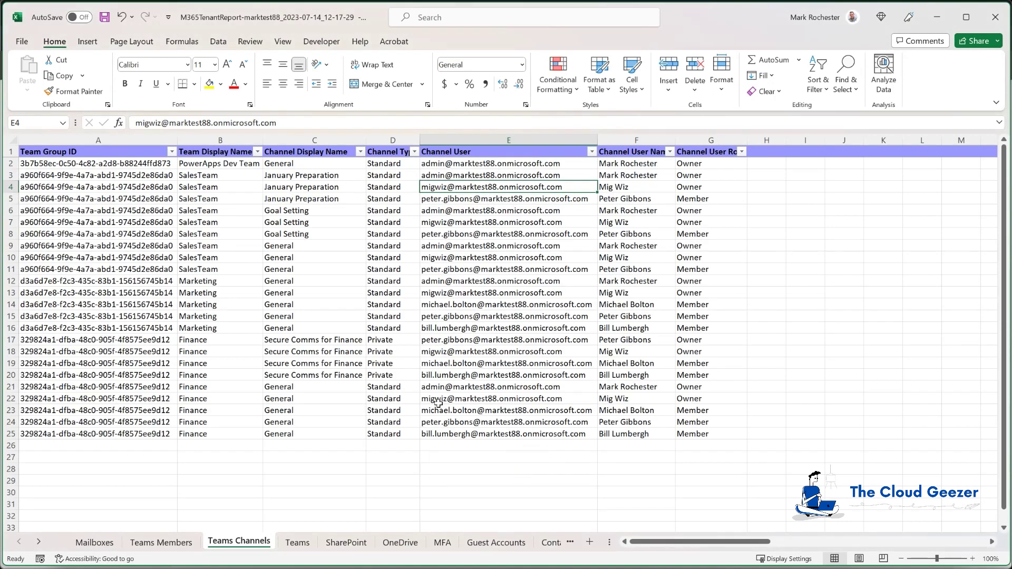
click(347, 543)
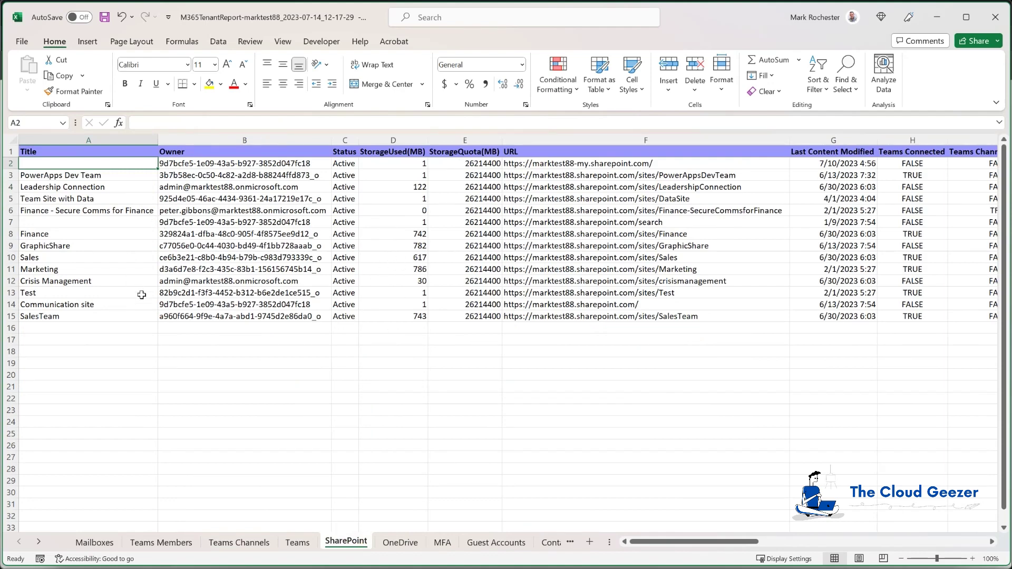
- Scroll across the SharePoint columns to the Teams connection flags, then move to OneDrive
drag(672, 538, 708, 538)
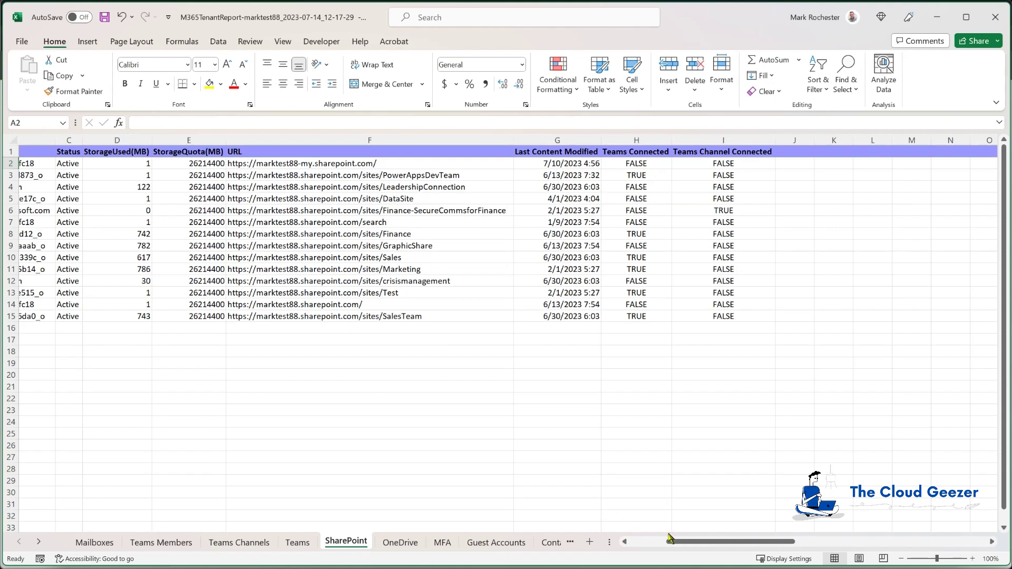
drag(678, 546, 641, 546)
click(394, 543)
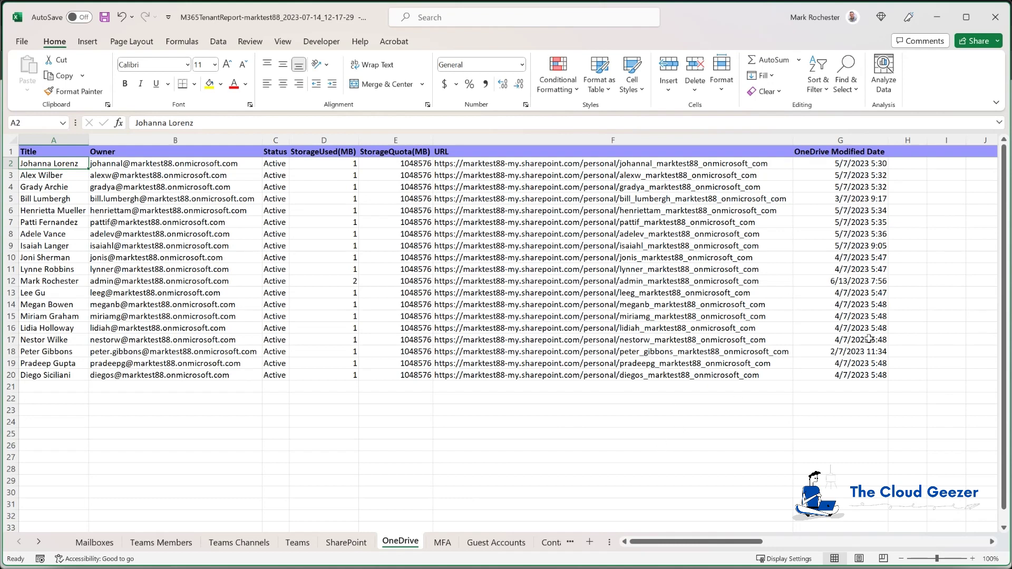
- Flip through MFA, Guest Accounts, Contacts, DL Members and Distribution Lists, then return to Mailboxes
click(448, 545)
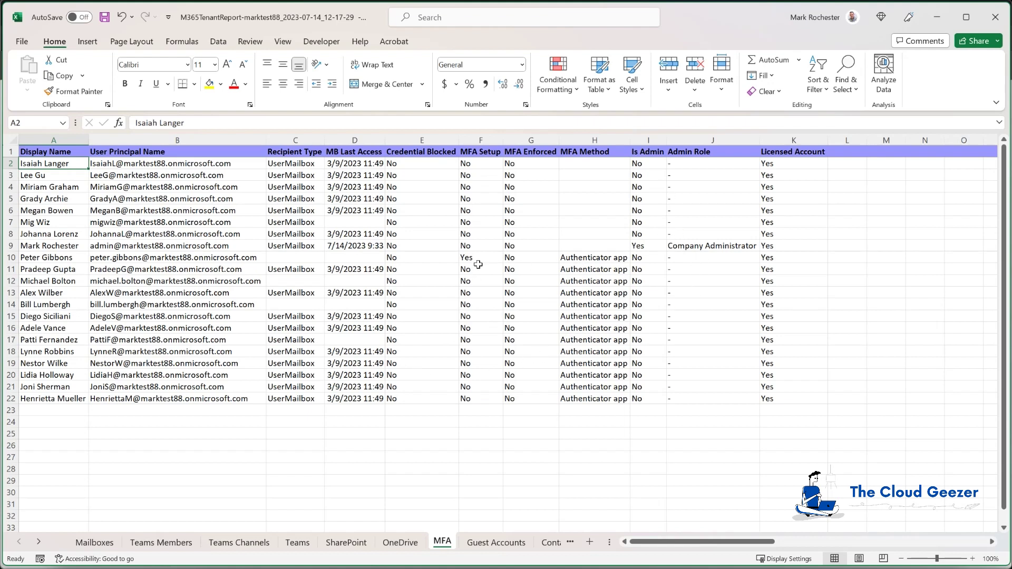
click(497, 543)
click(550, 543)
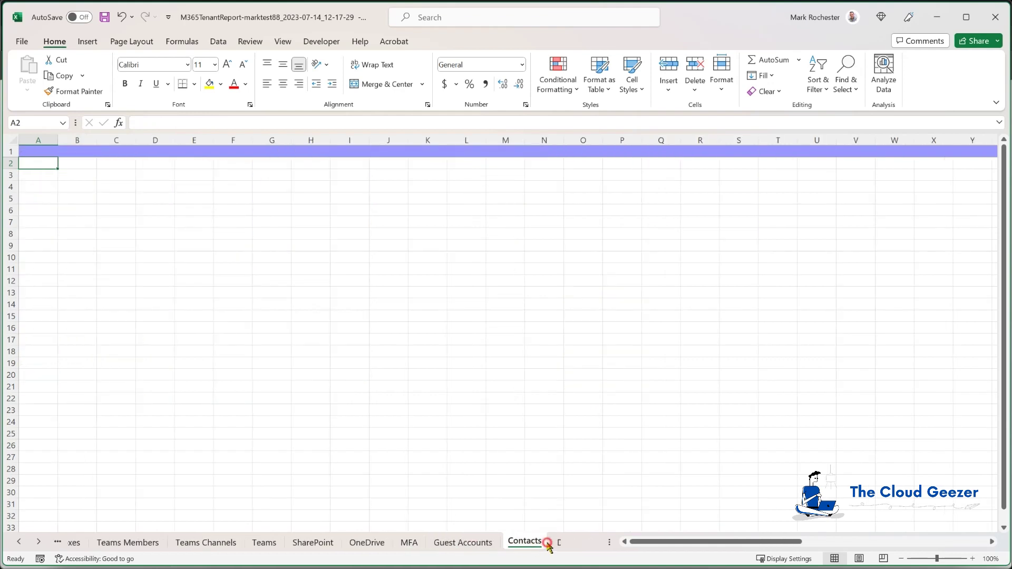
click(548, 542)
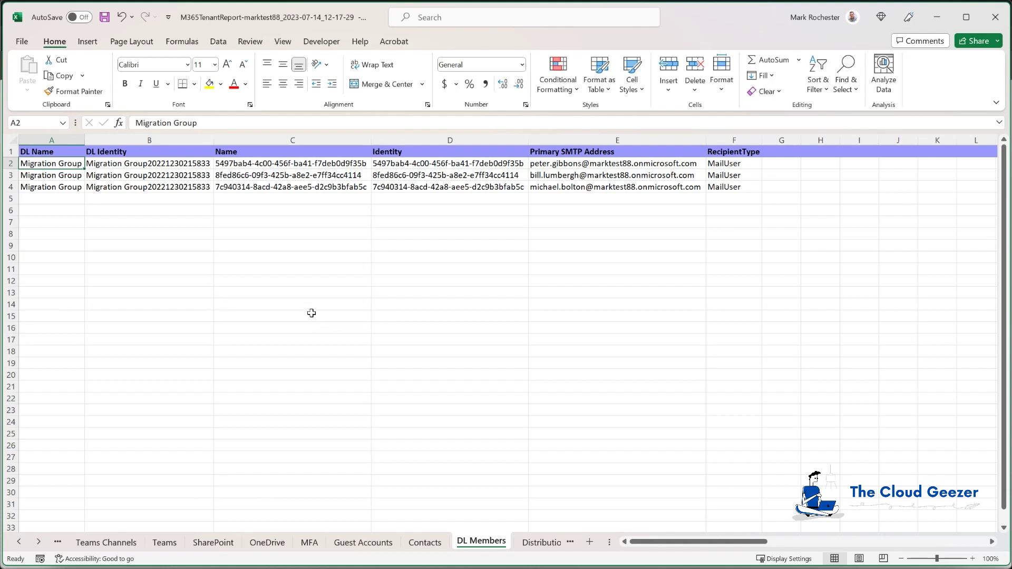
click(536, 543)
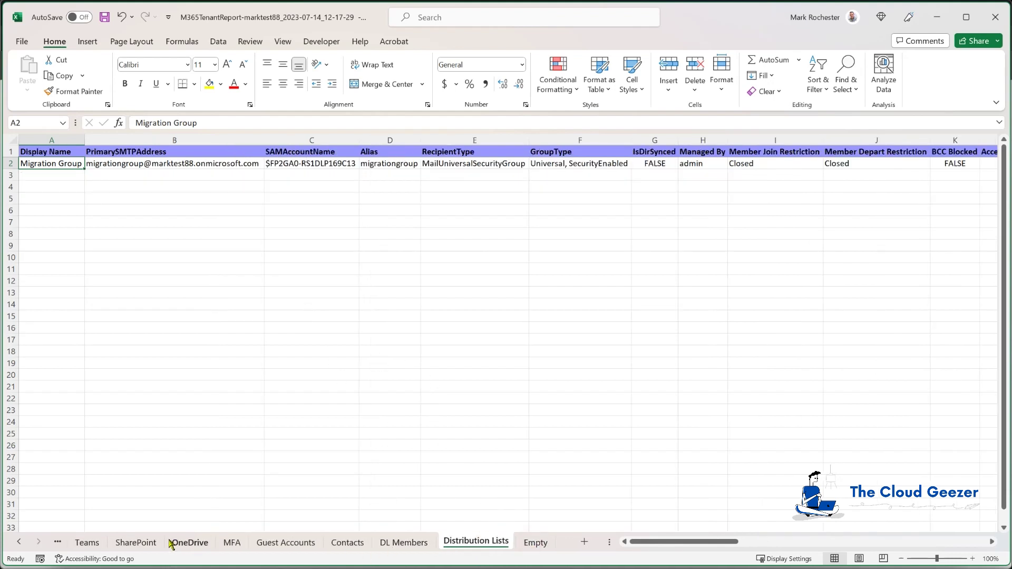
click(135, 543)
click(87, 542)
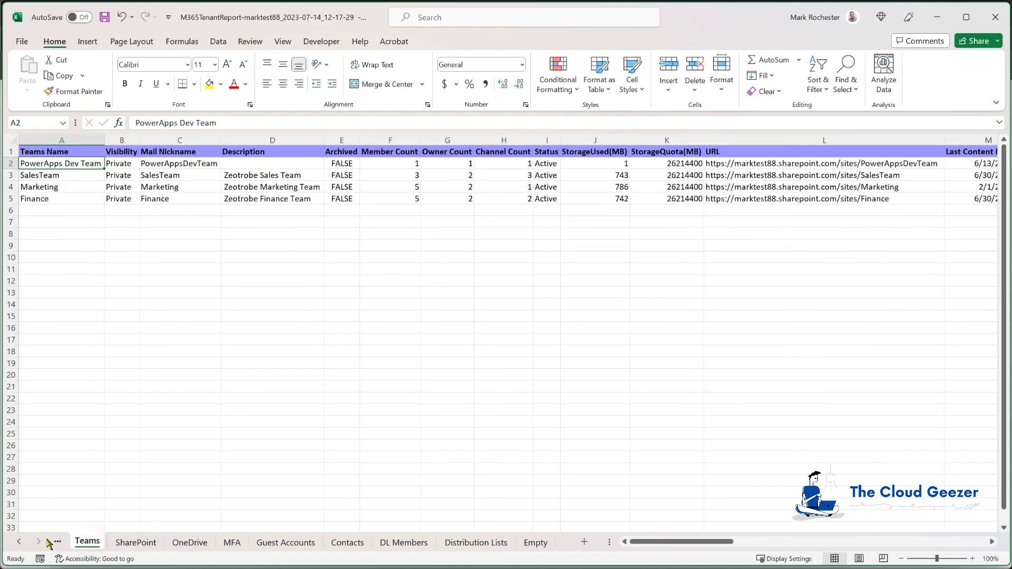
click(19, 543)
click(19, 543)
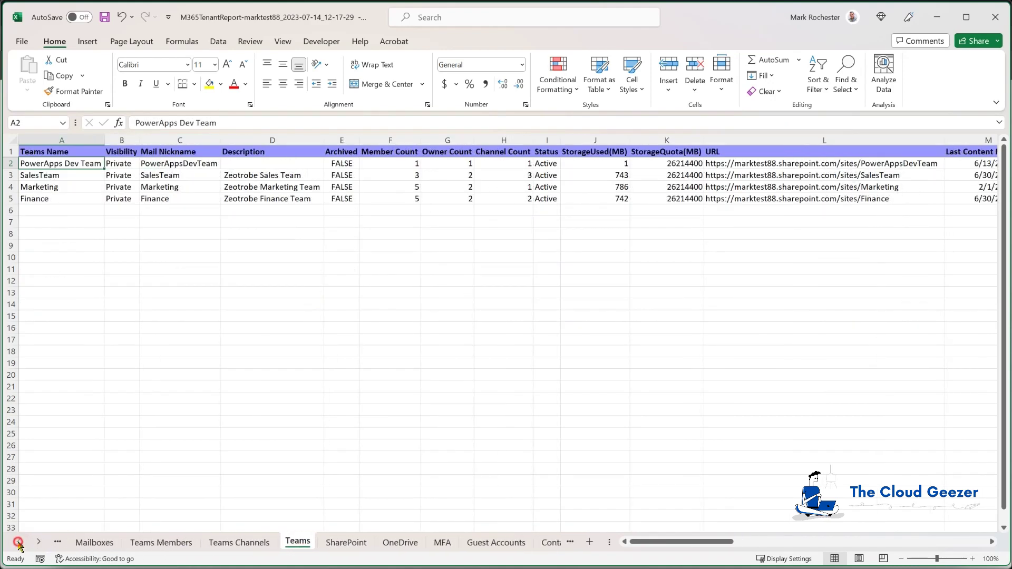
click(94, 543)
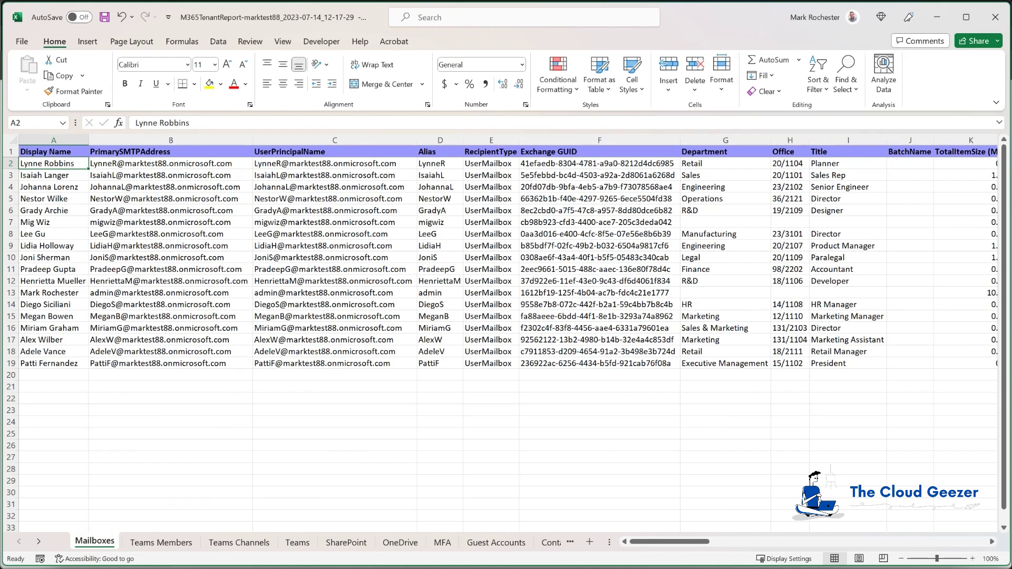
click(691, 542)
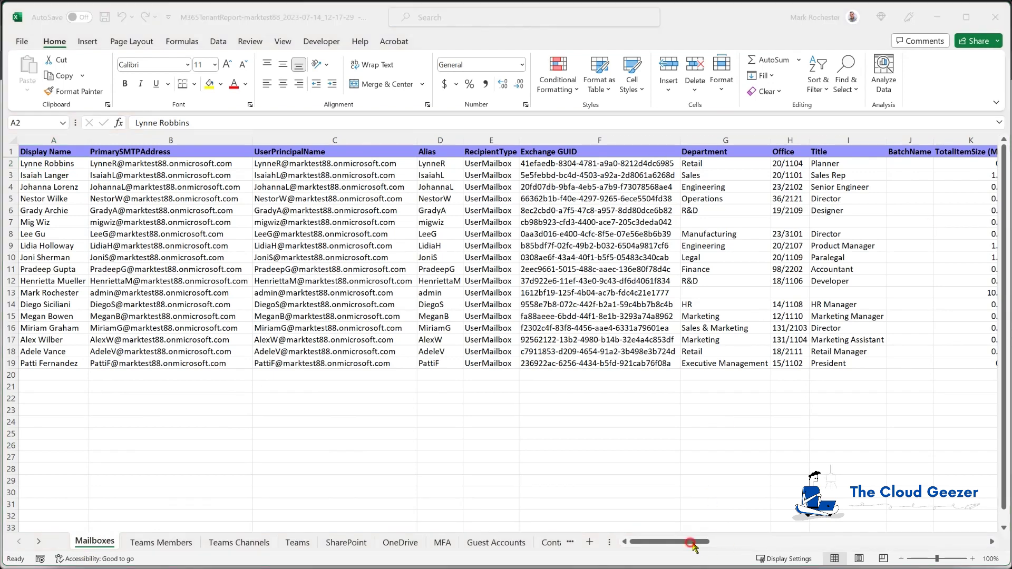
click(992, 541)
click(992, 542)
click(992, 541)
click(992, 542)
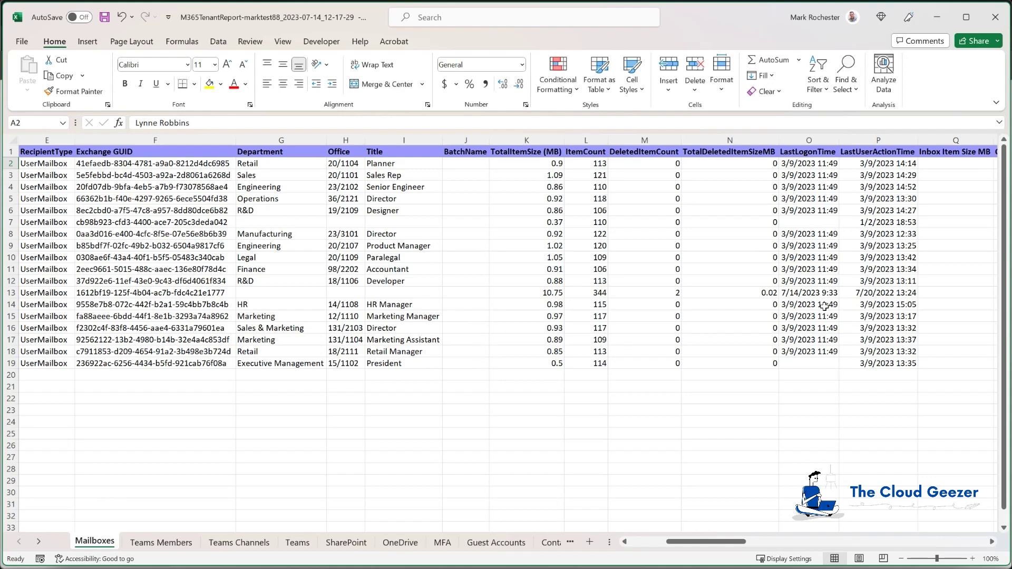
click(992, 541)
click(992, 542)
click(992, 541)
click(991, 542)
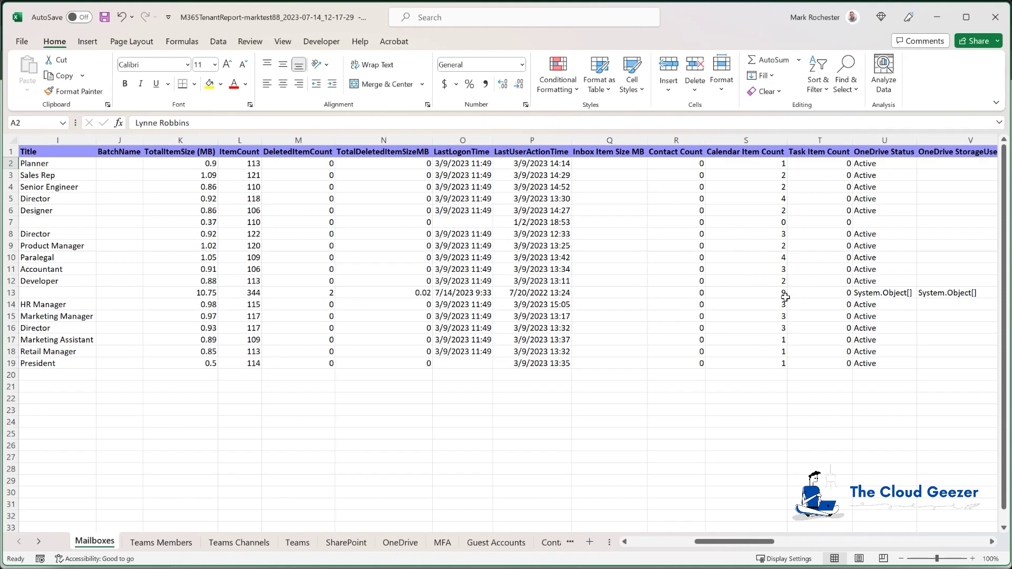
click(993, 543)
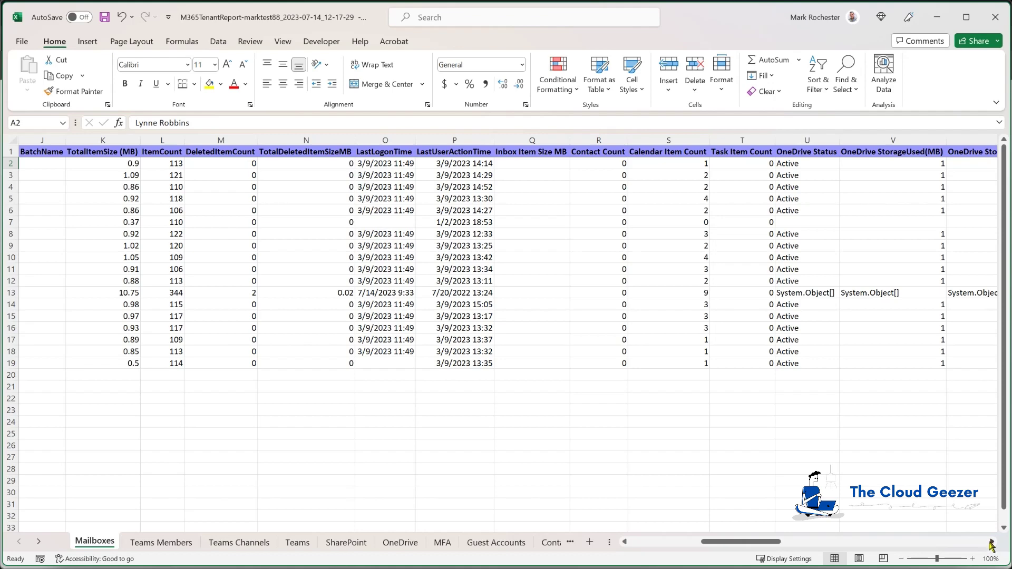
click(993, 544)
click(993, 544)
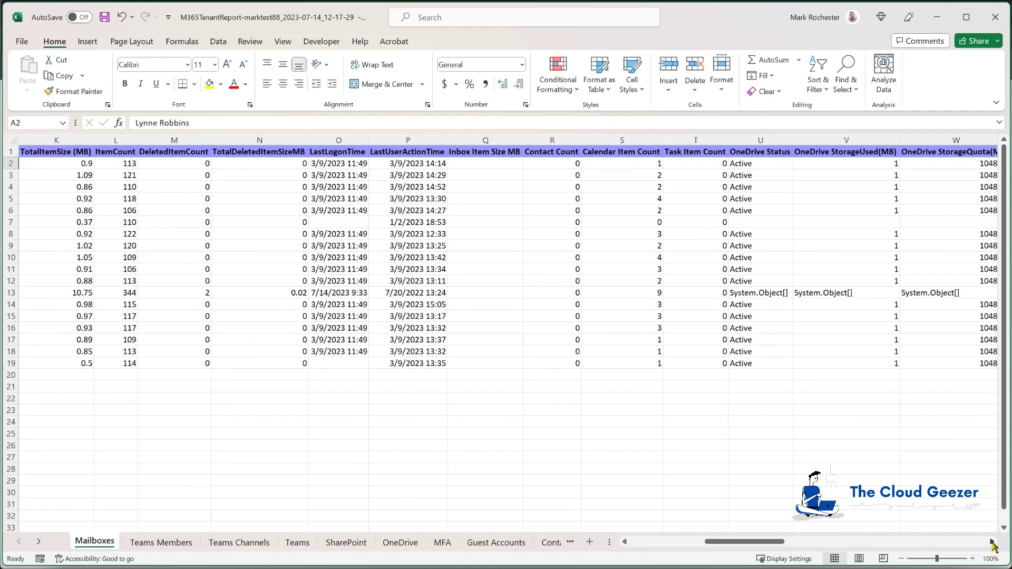
click(993, 544)
click(993, 544)
click(993, 543)
click(993, 544)
click(993, 544)
click(993, 544)
click(993, 544)
click(992, 544)
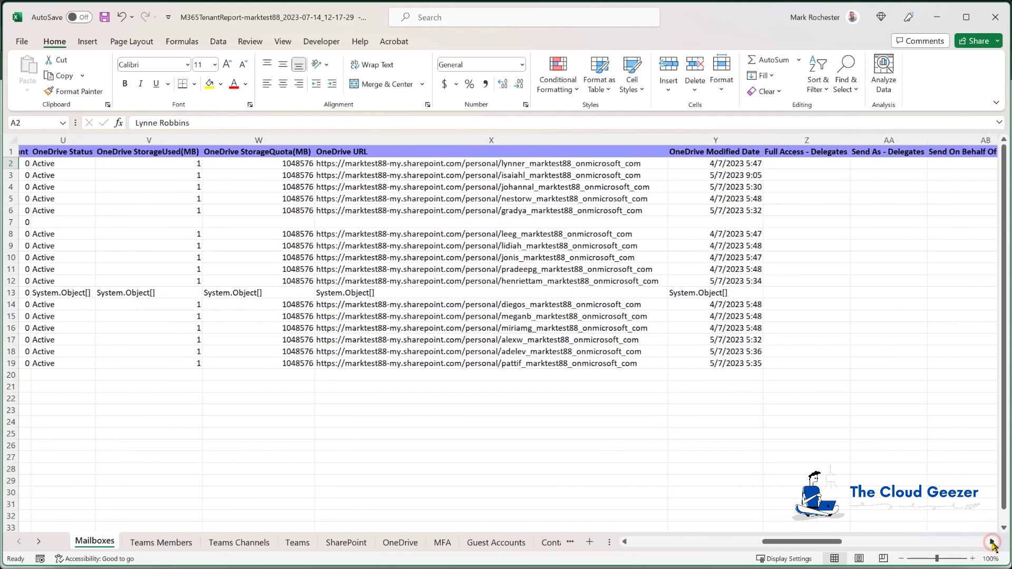
click(993, 544)
click(993, 544)
click(993, 544)
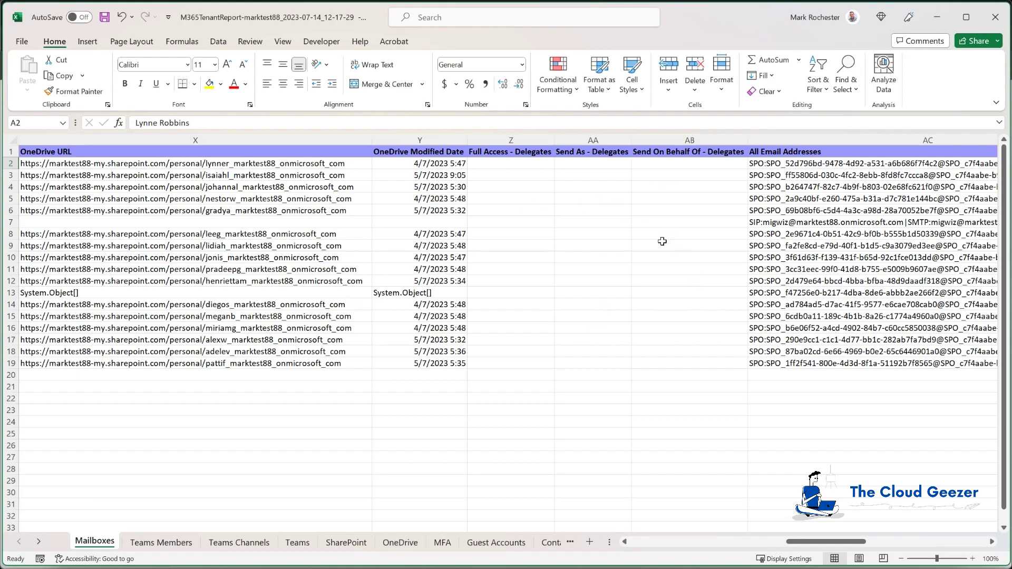
click(992, 542)
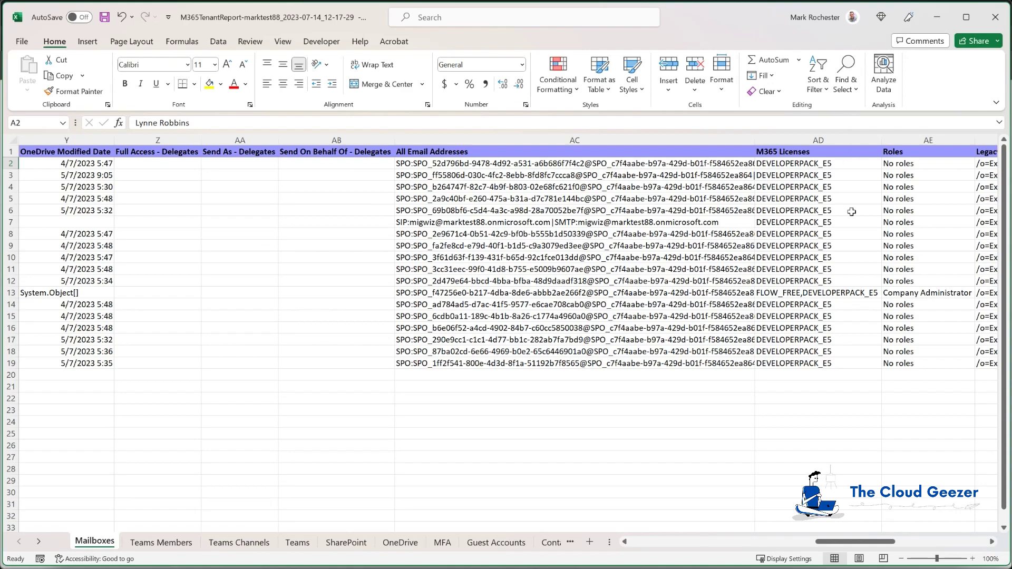
click(992, 542)
click(992, 542)
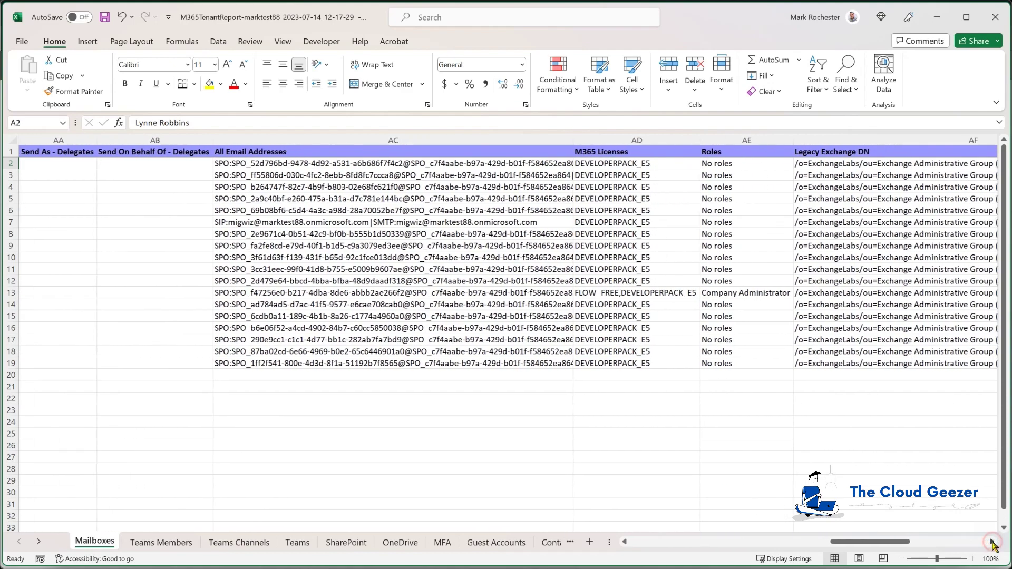
click(991, 543)
click(992, 542)
click(992, 542)
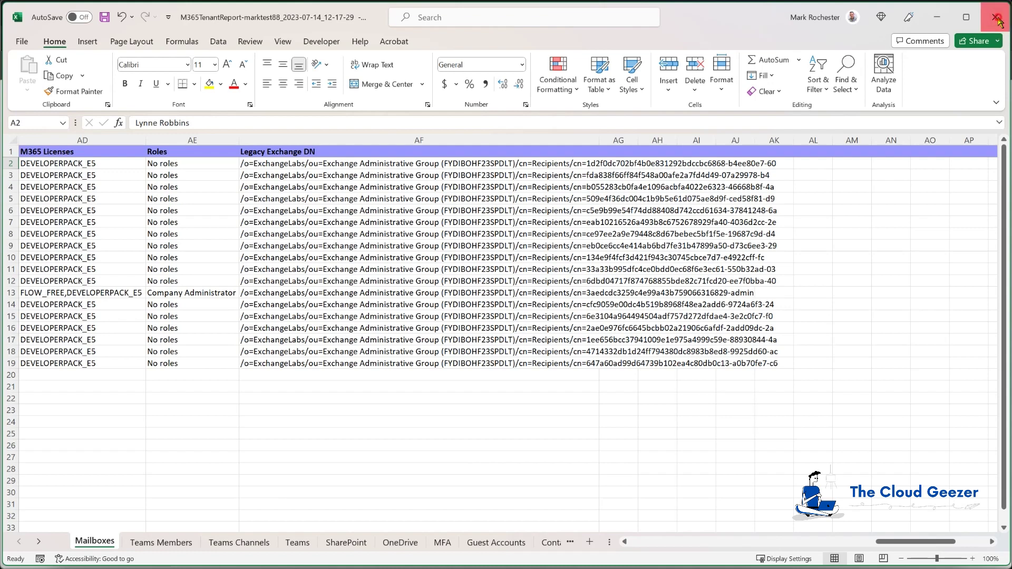
- Close the tenant report workbook without saving and minimize the Scripts folder window
click(997, 22)
click(668, 269)
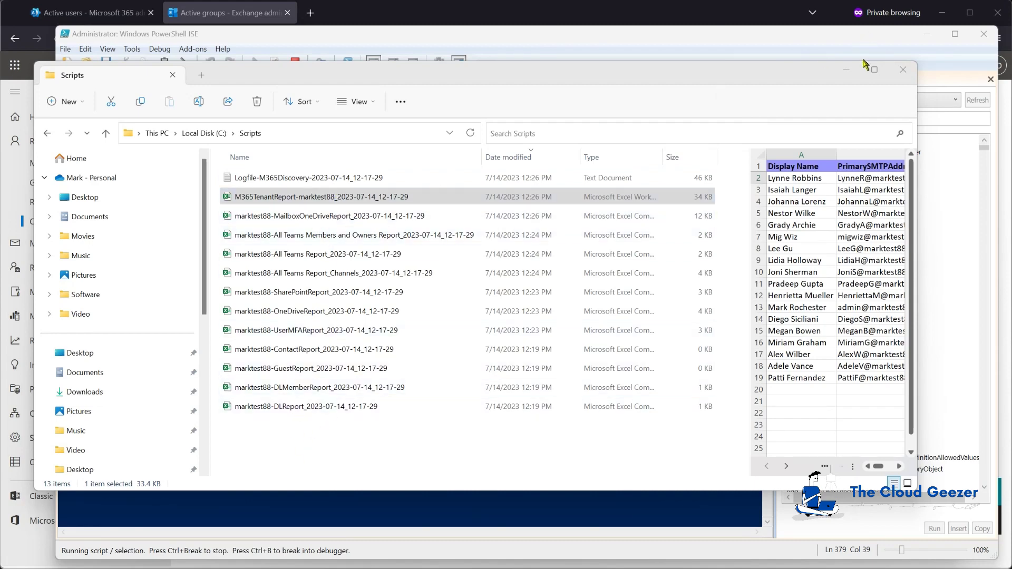
click(846, 69)
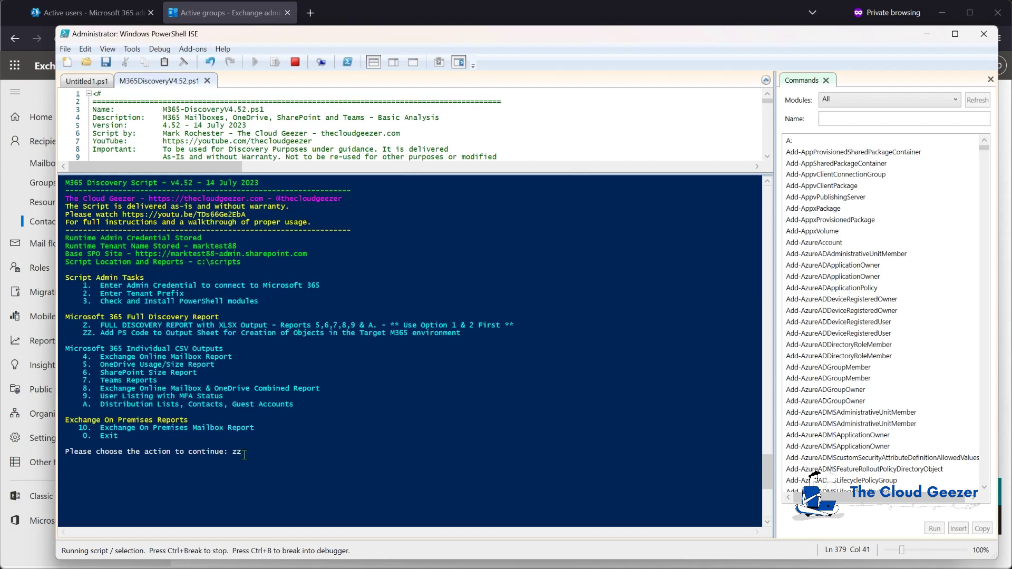
- Run menu option ZZ with Identity Creation Option 3 and target UPN suffix planeium.com
key(Return)
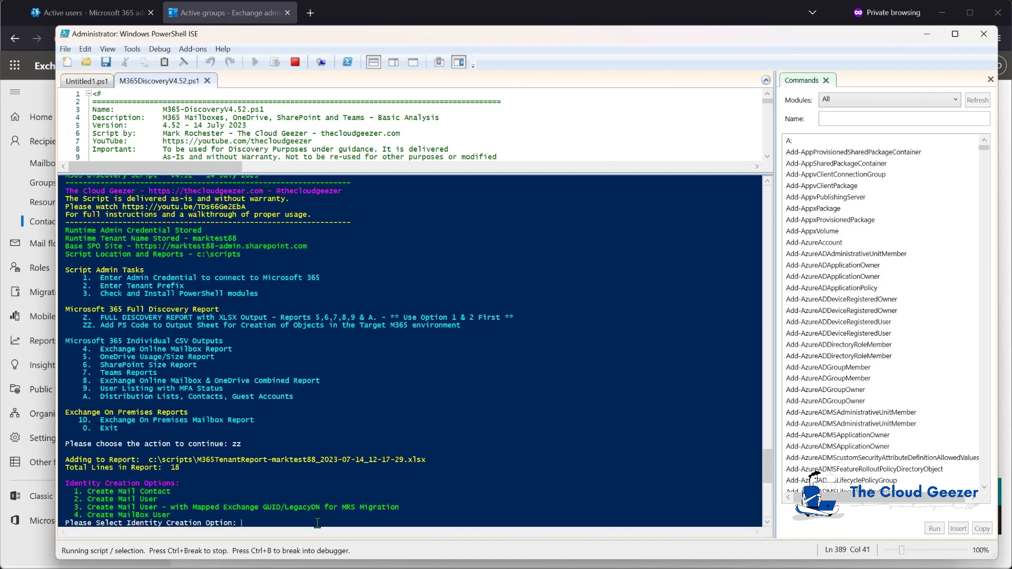
key(Return)
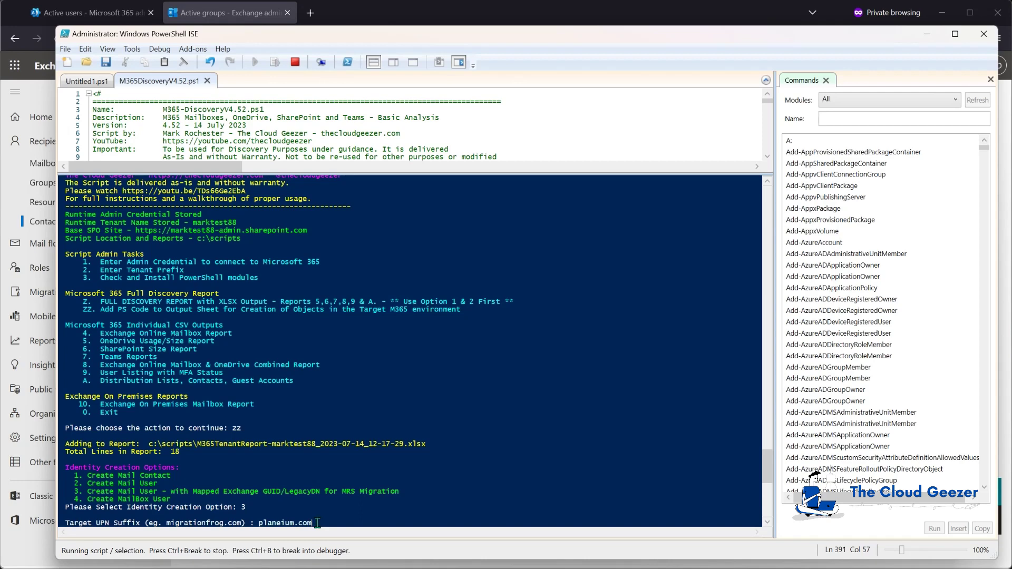
key(Return)
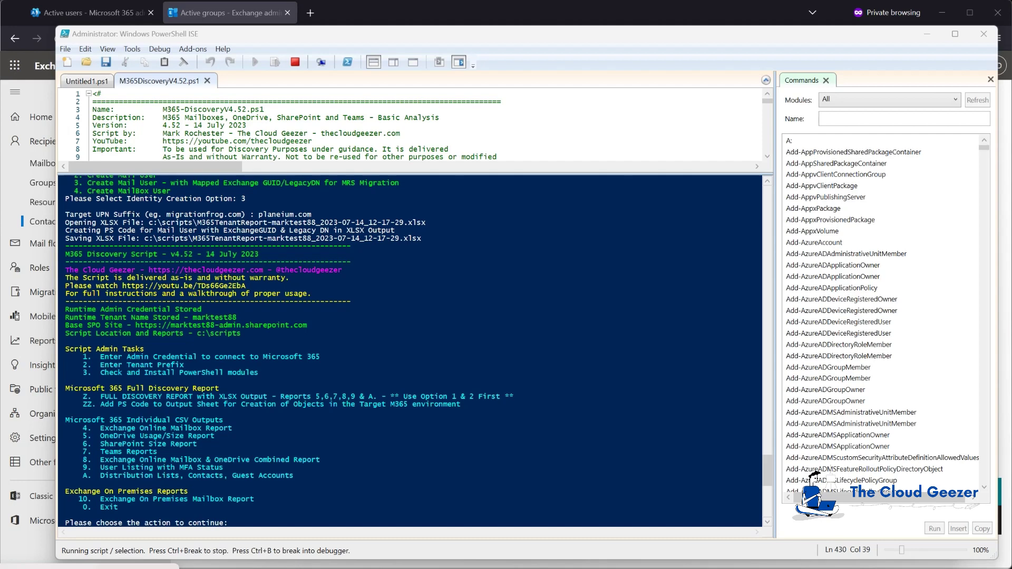
- Reopen M365TenantReport and autofit the Identity and UPN Suffix columns to show planeium.com values
key(alt+Tab)
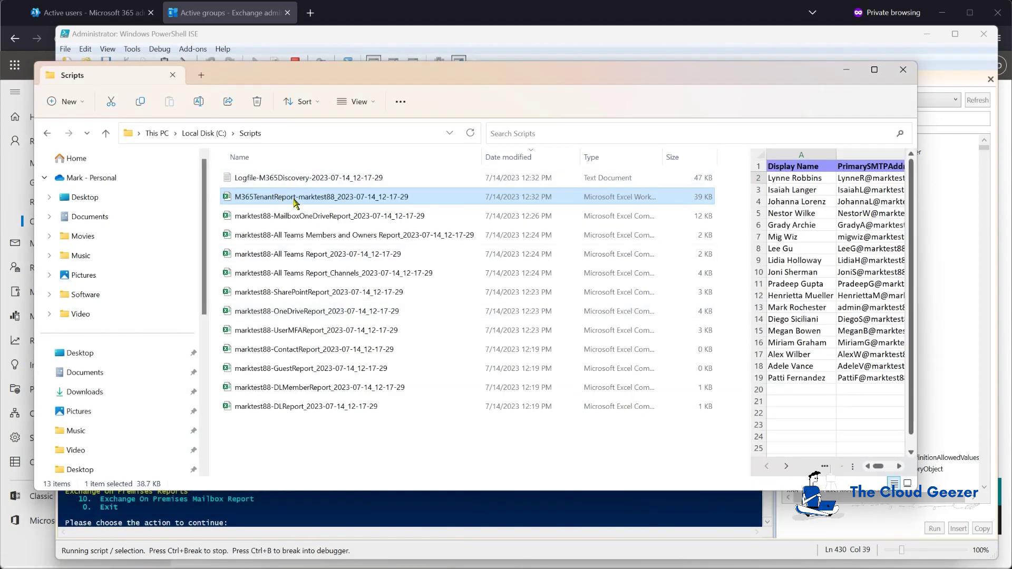
double_click(294, 200)
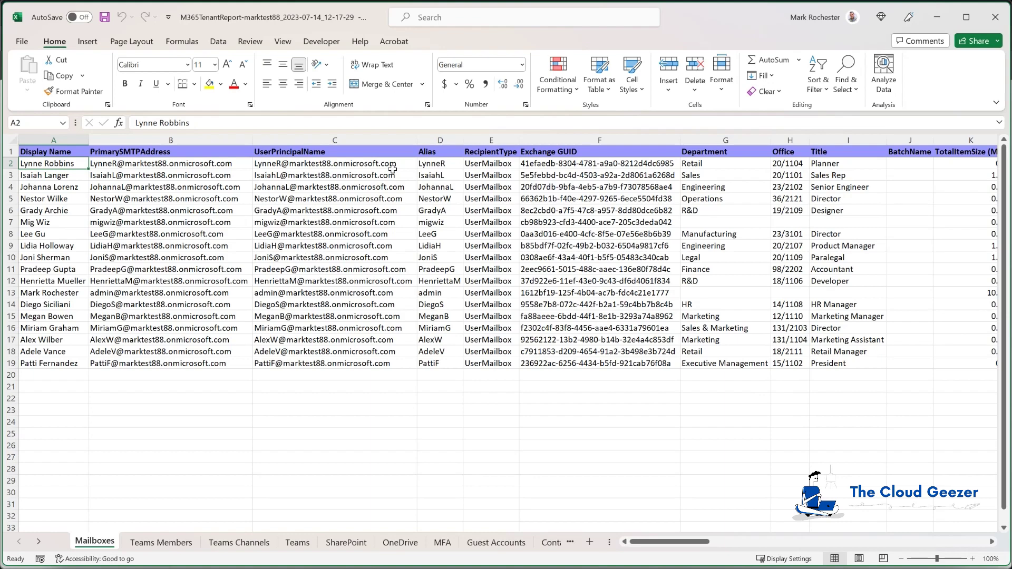
drag(695, 542, 958, 542)
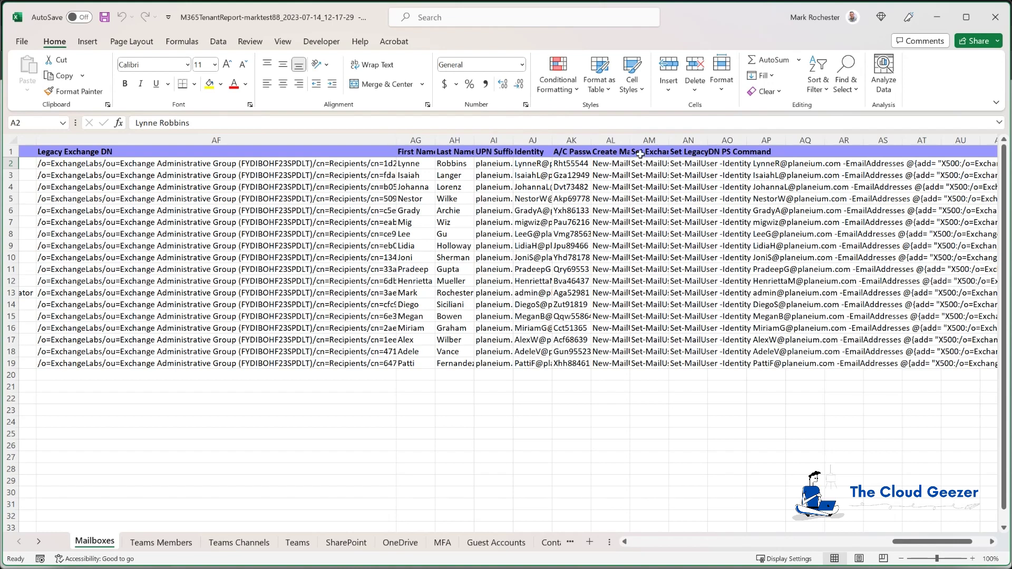
drag(630, 140, 771, 133)
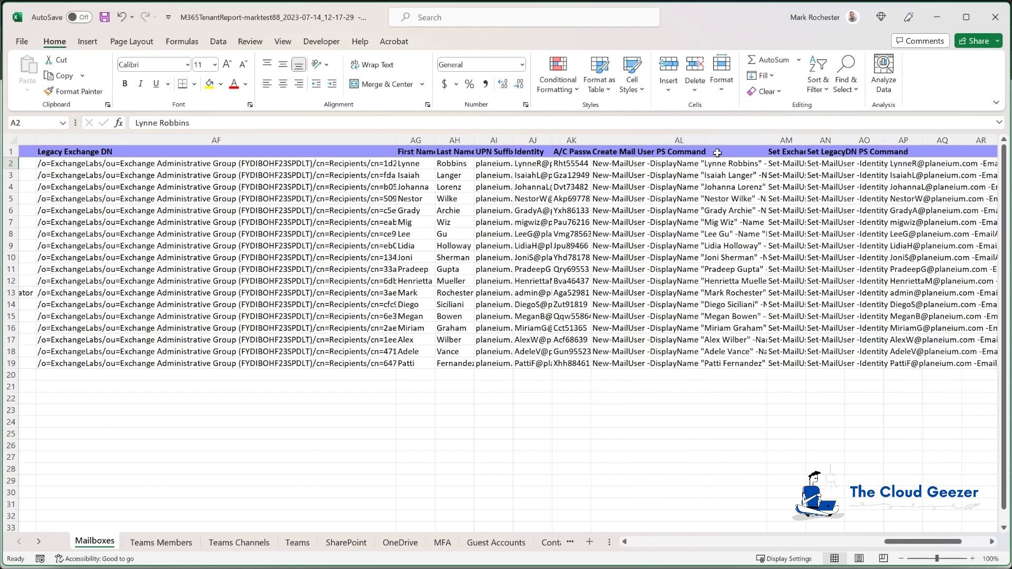
drag(768, 140, 667, 140)
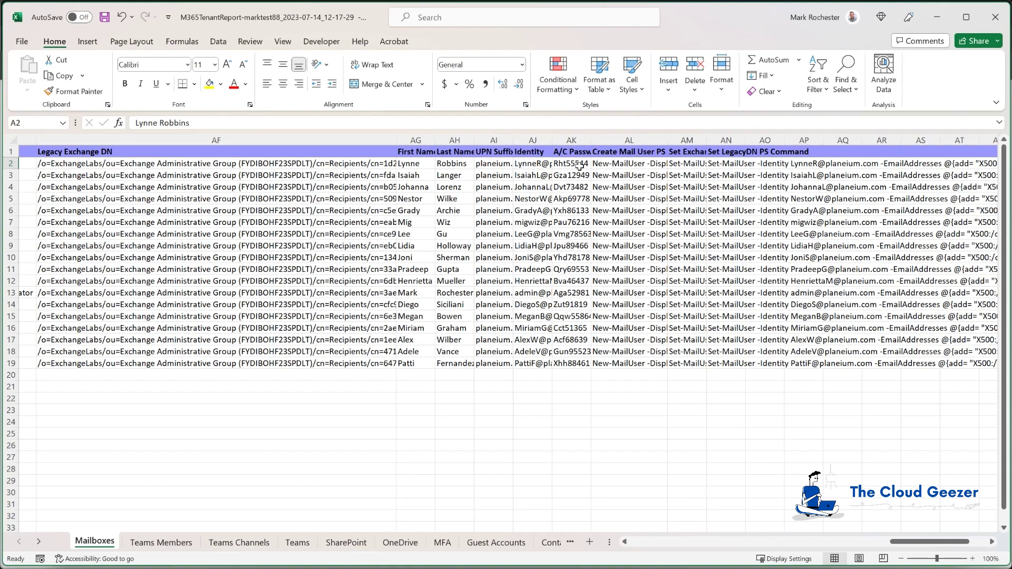
double_click(553, 138)
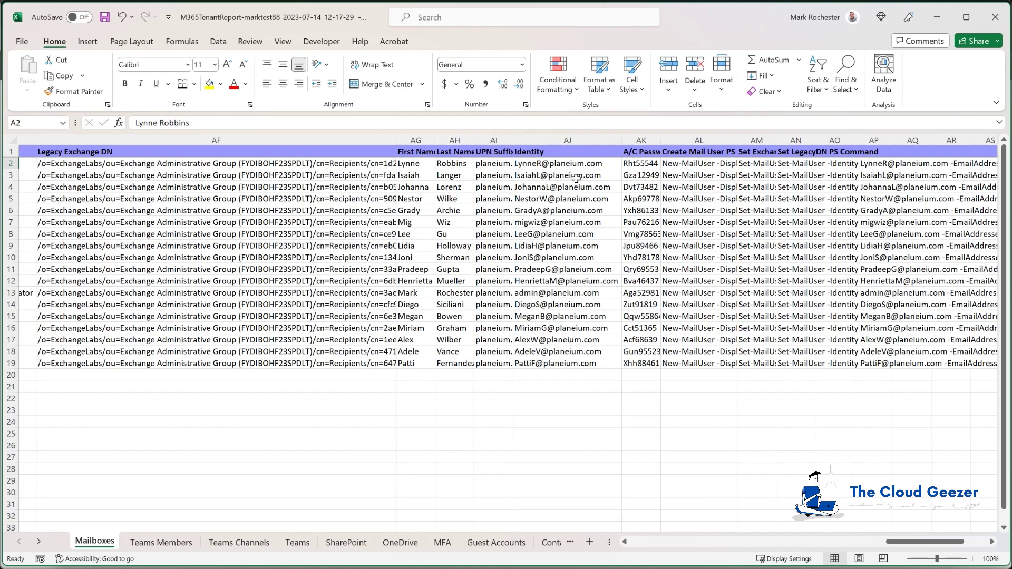
double_click(513, 140)
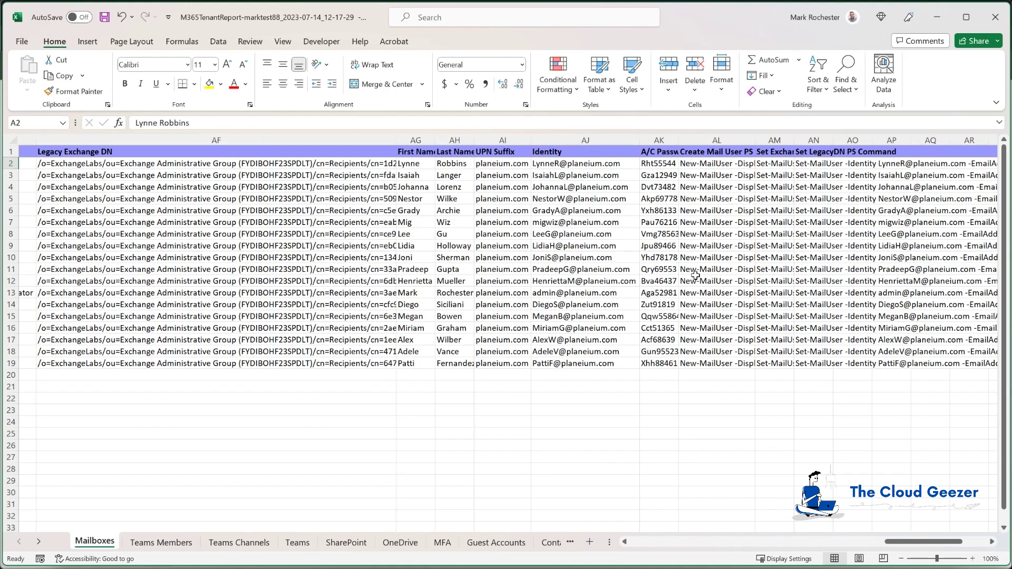
drag(896, 549, 590, 562)
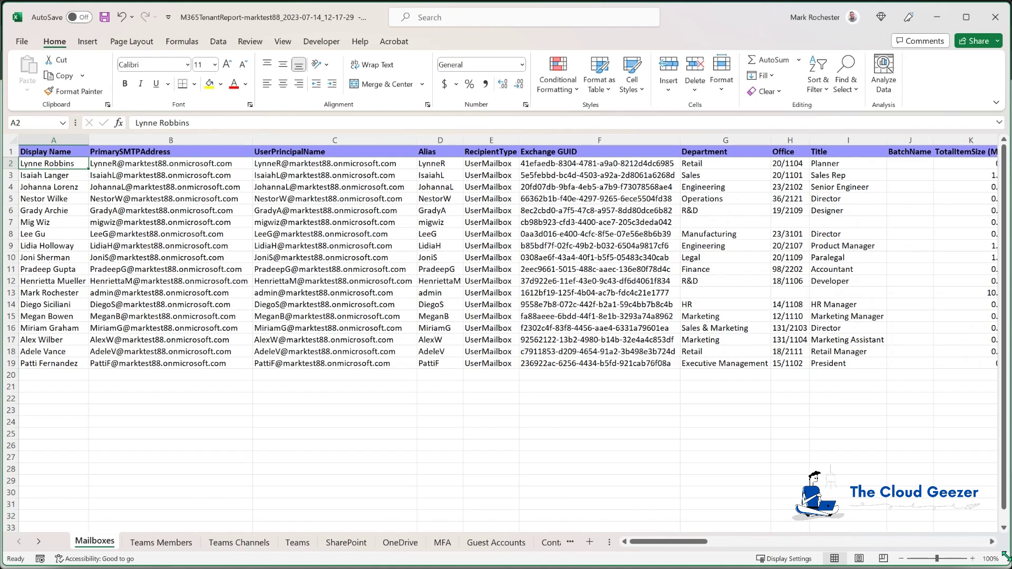
- Enter Batch1 in BatchName cell J2 and copy it into J6, J9 and J14
click(903, 163)
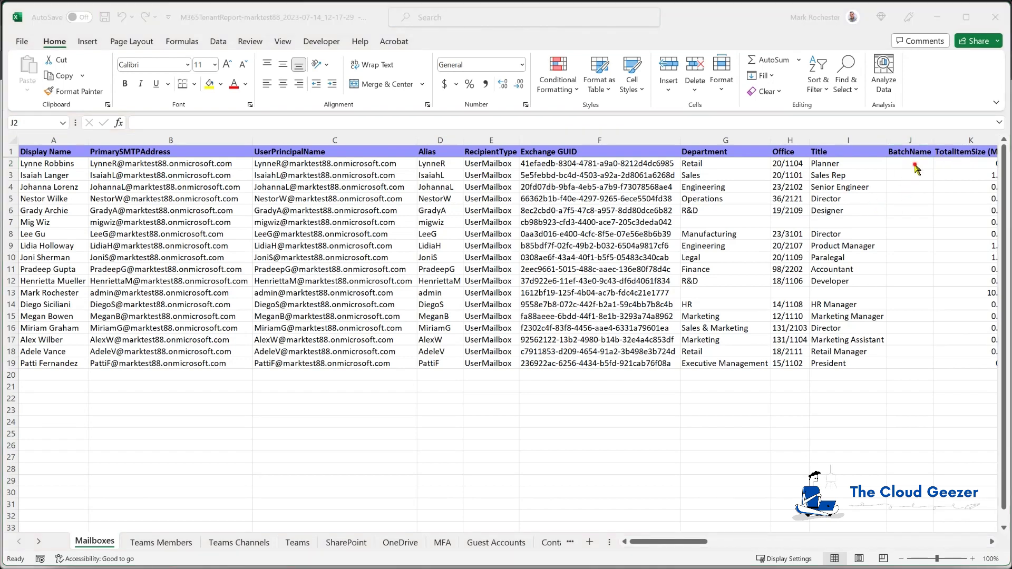
click(914, 165)
text(Batch1)
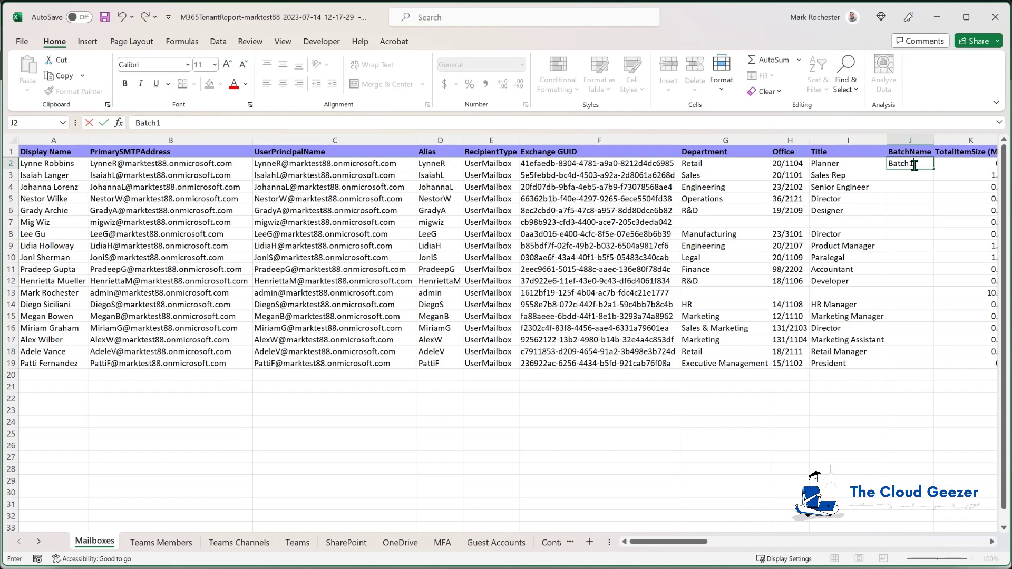
key(ctrl+Return)
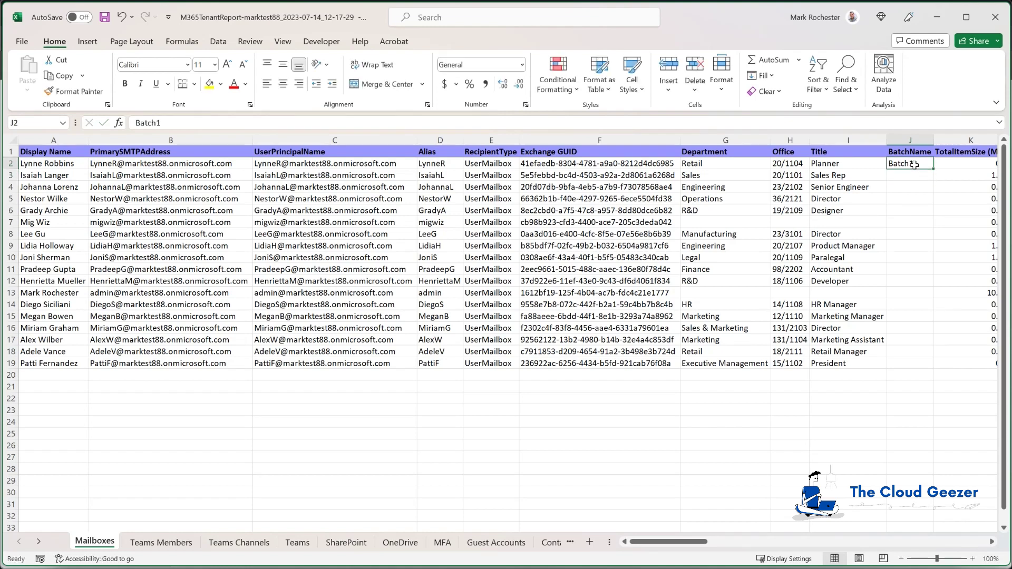
key(ctrl+c)
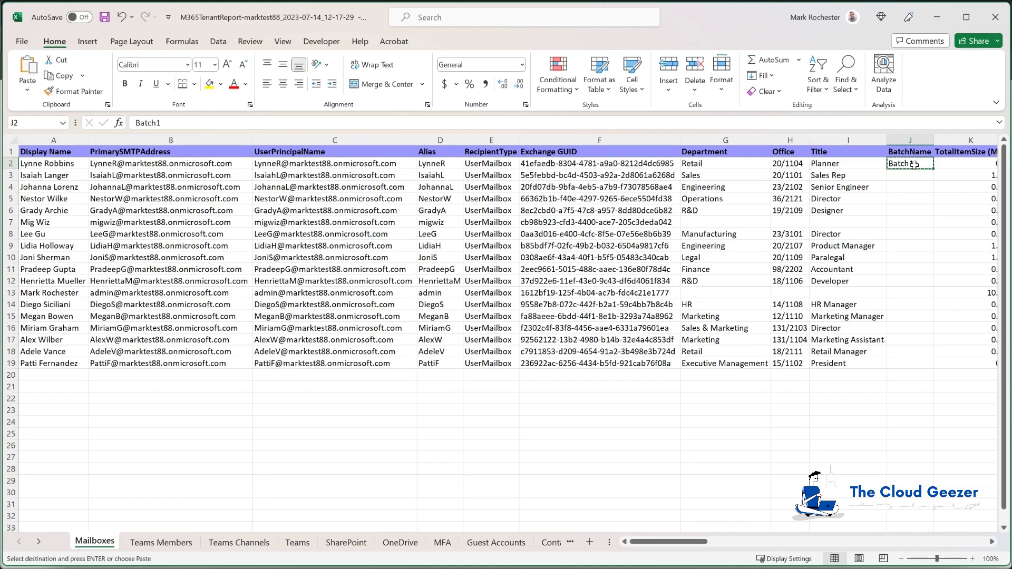
key(Down)
key(Down)
key(Down)
key(Down)
key(ctrl+v)
key(Down)
key(Down)
key(Down)
key(ctrl+v)
key(Down)
key(Down)
key(Down)
key(Down)
key(Down)
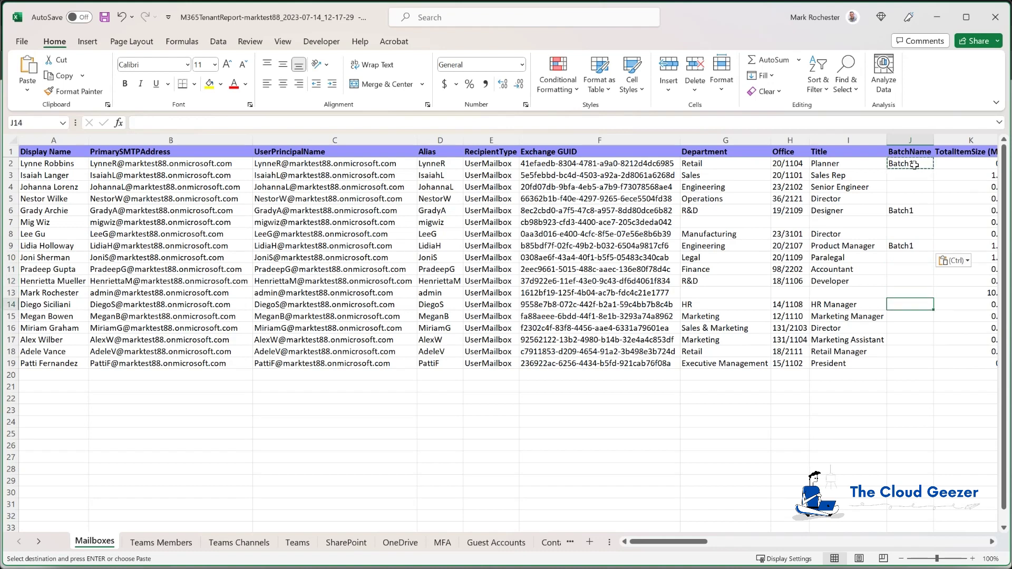
key(ctrl+v)
key(Down)
key(Escape)
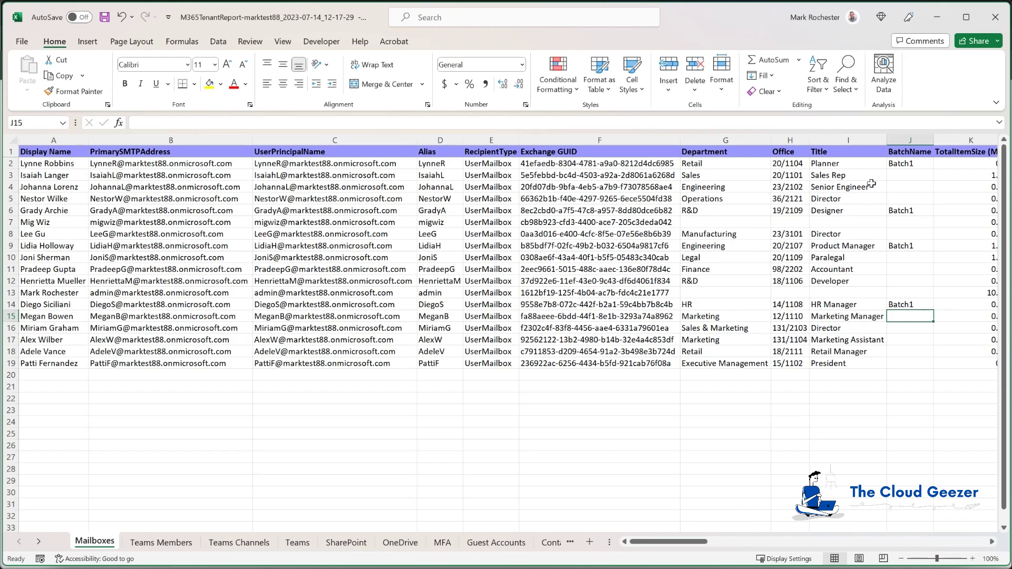
- Filter BatchName to exclude blanks, leaving four Batch1 rows, and scroll to the command columns
click(818, 84)
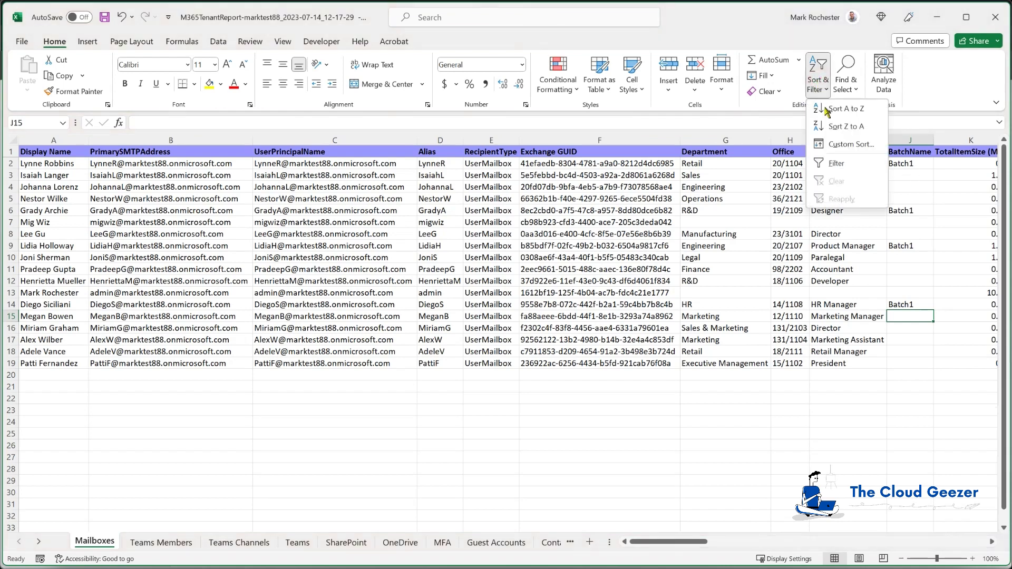
click(836, 177)
click(928, 152)
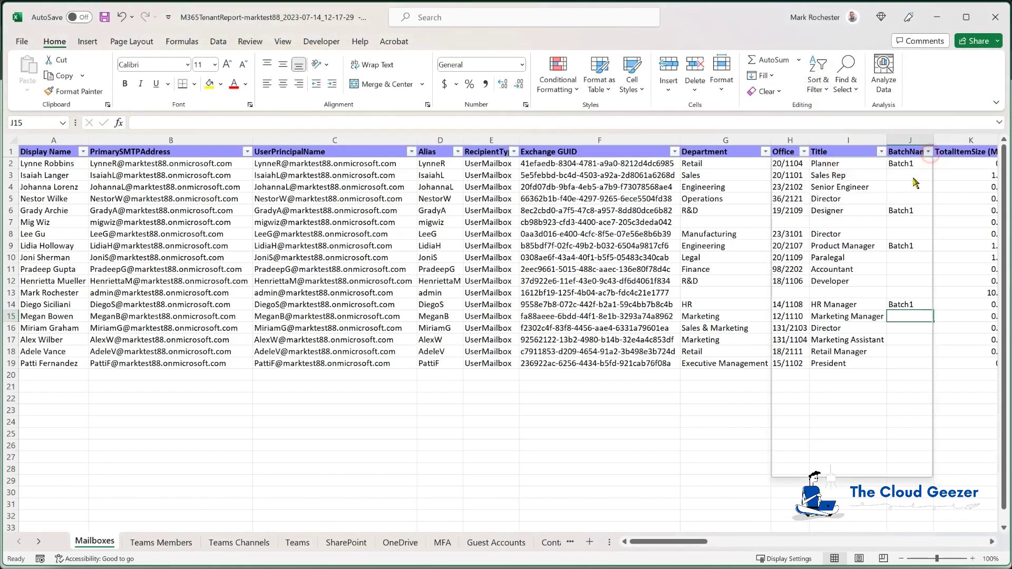
click(818, 320)
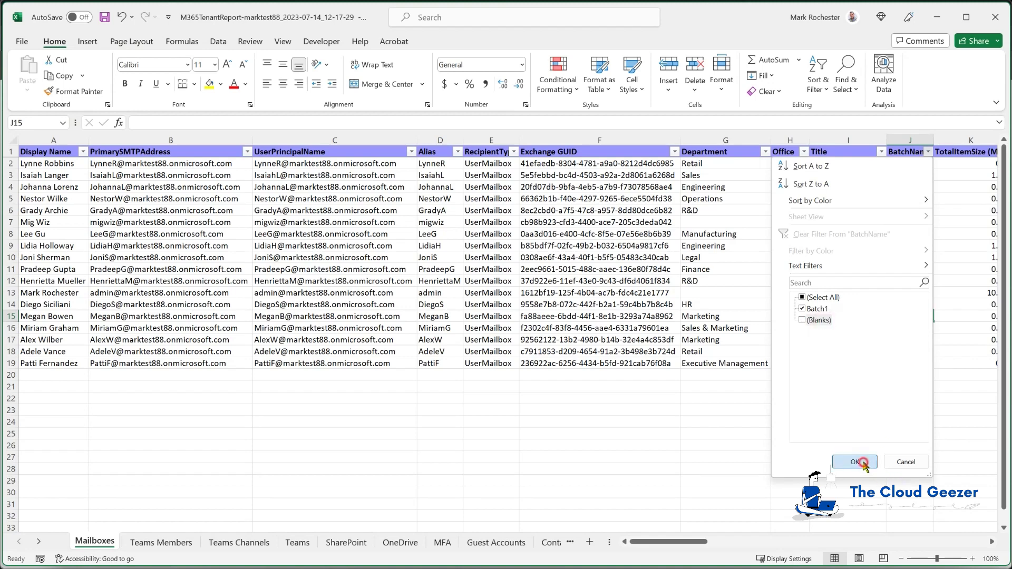
click(855, 462)
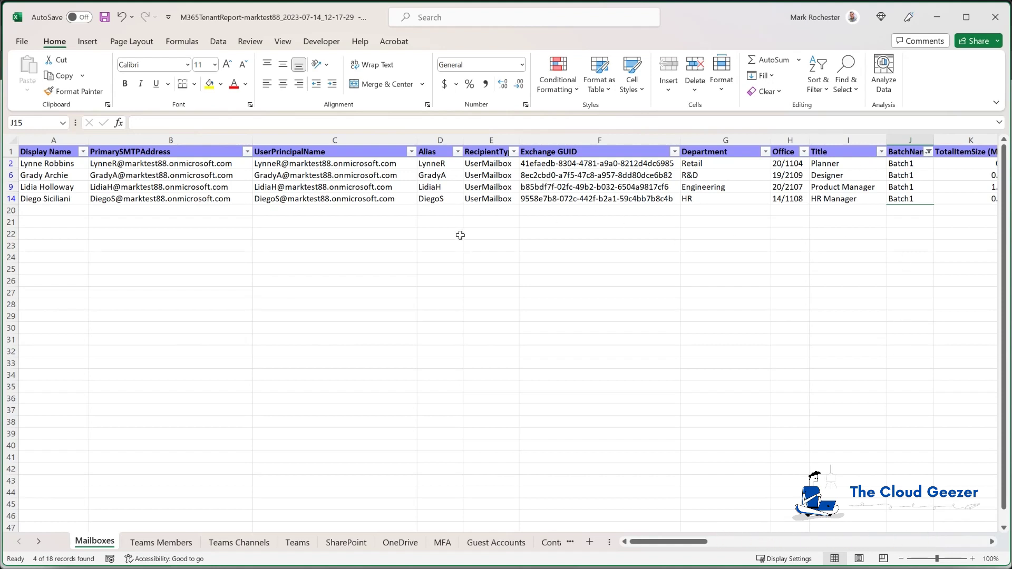
drag(684, 544, 962, 545)
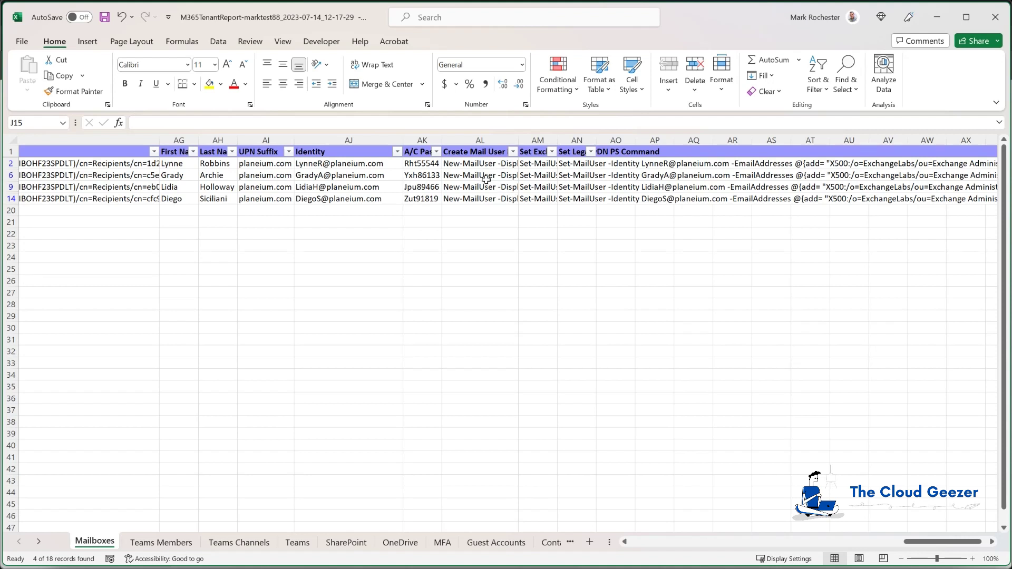
- Copy the four New-MailUser commands from column AL into Untitled8.ps1
drag(476, 163, 477, 198)
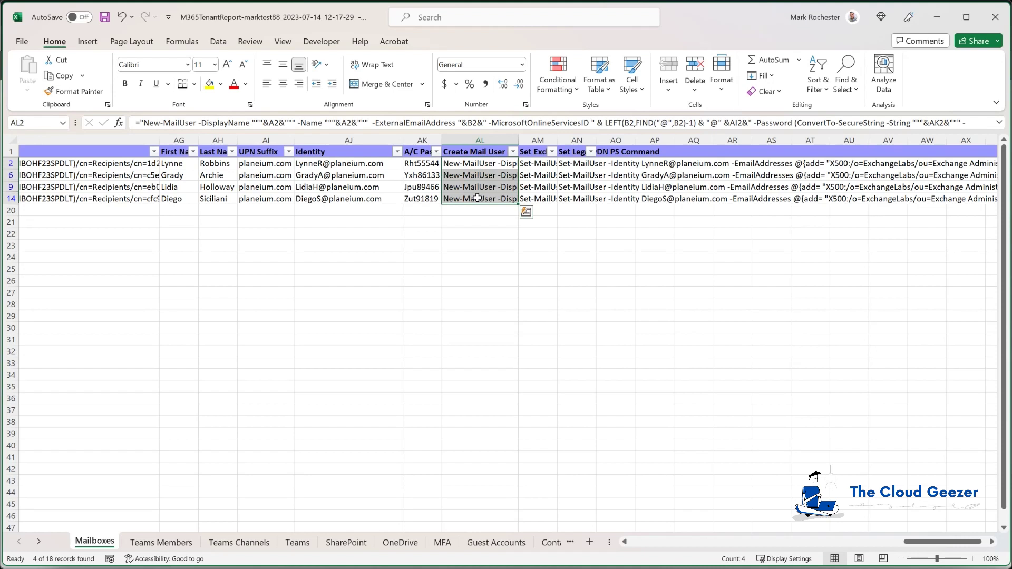
key(ctrl+c)
key(ctrl+q)
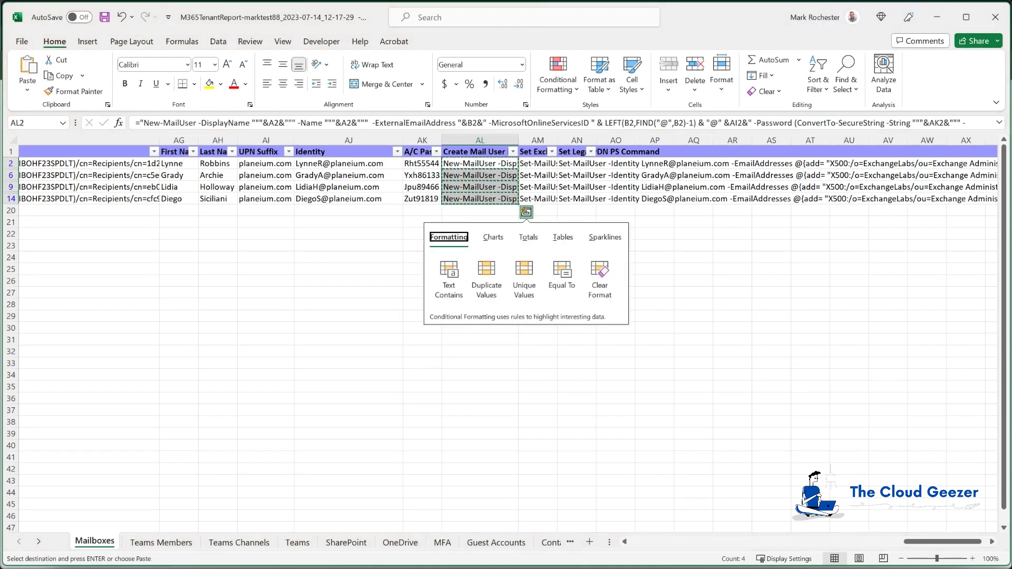
key(Escape)
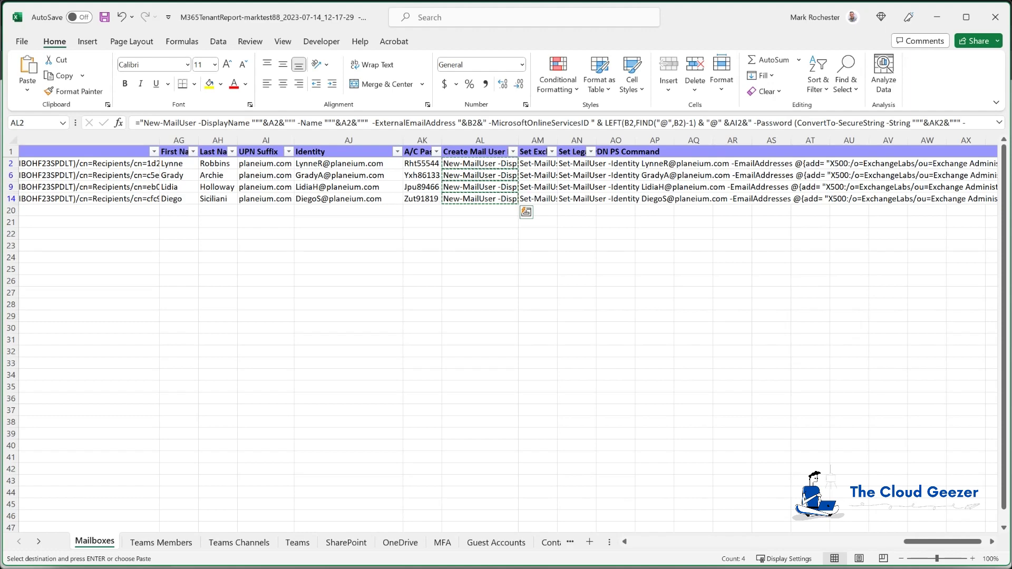
key(alt+Tab)
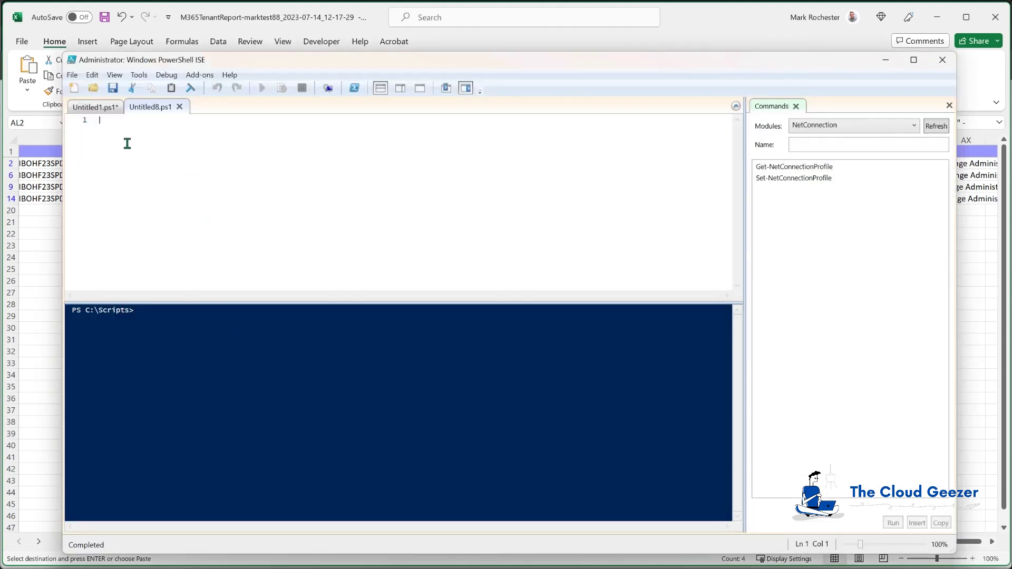
key(ctrl+v)
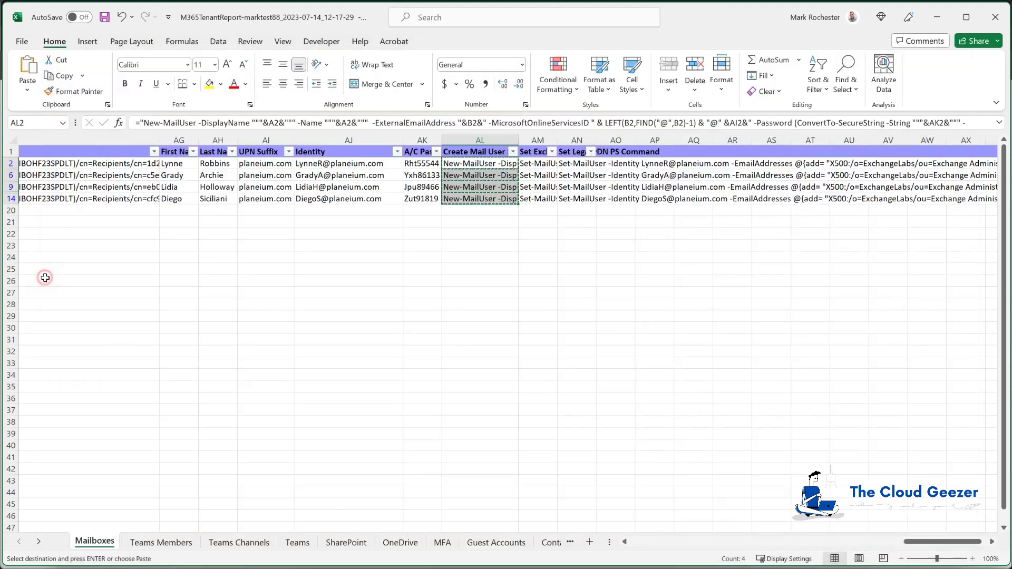
- Add the four ExchangeGUID commands from column AM to the script
click(44, 283)
drag(555, 164, 533, 199)
key(ctrl+c)
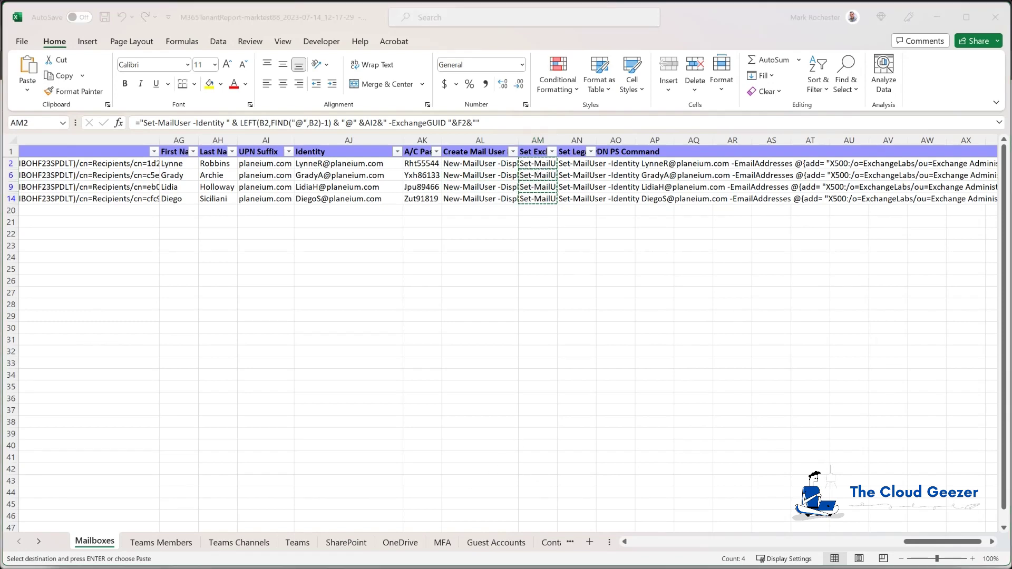
key(alt+Tab)
key(ctrl+v)
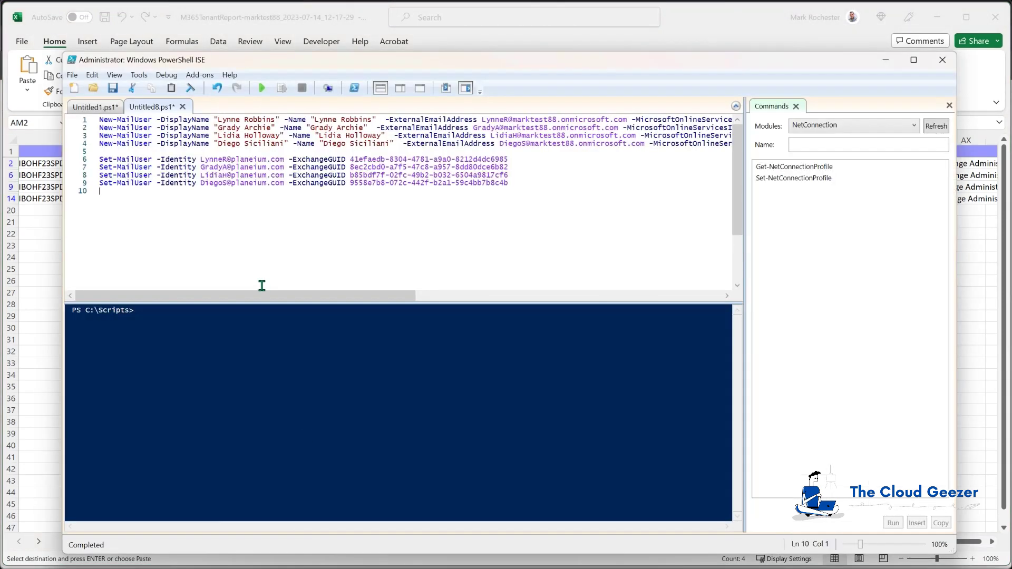
- Add the four X500 address commands from column AN to the script
key(alt+Tab)
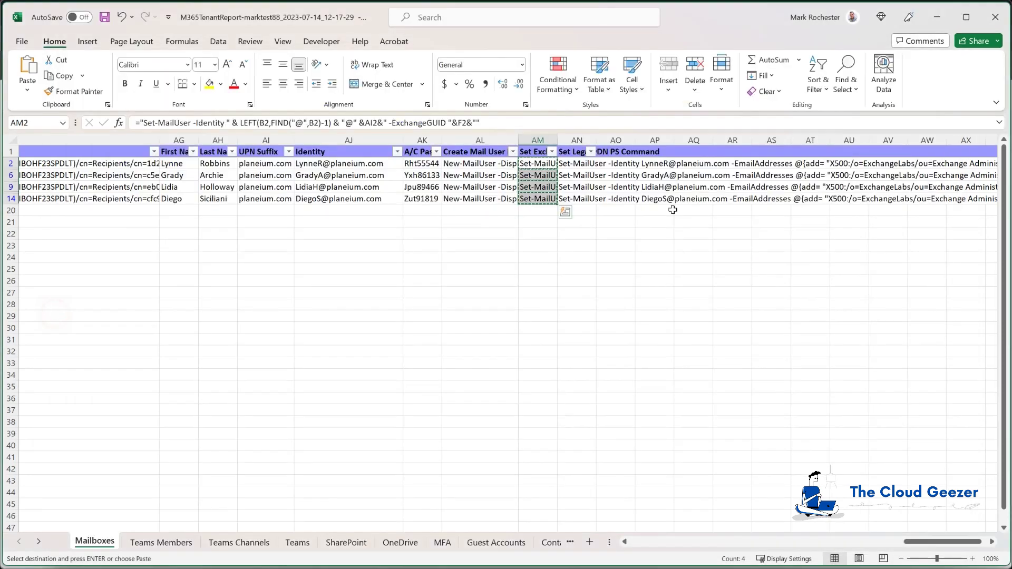
drag(581, 162, 577, 198)
key(ctrl+c)
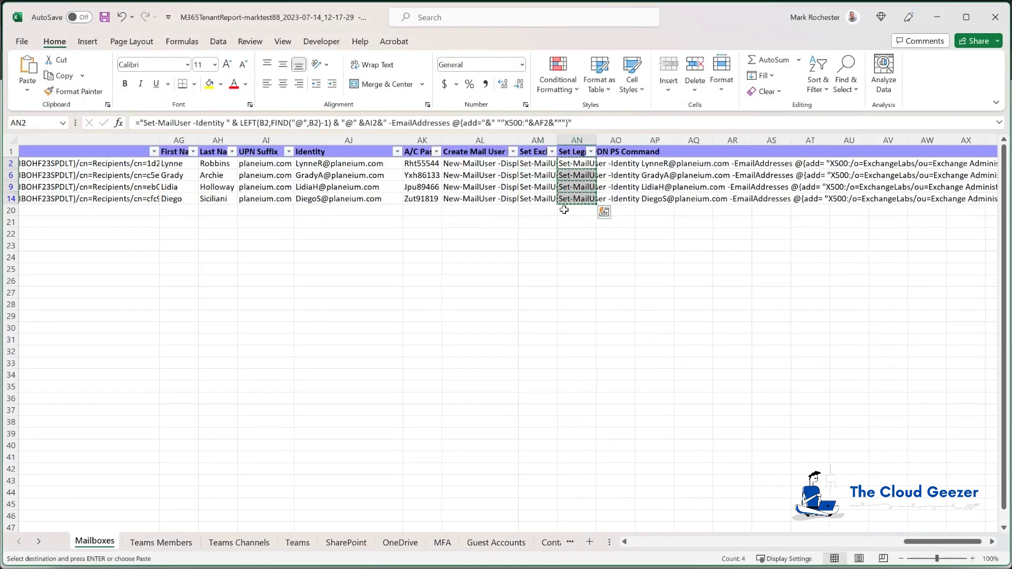
key(alt+Tab)
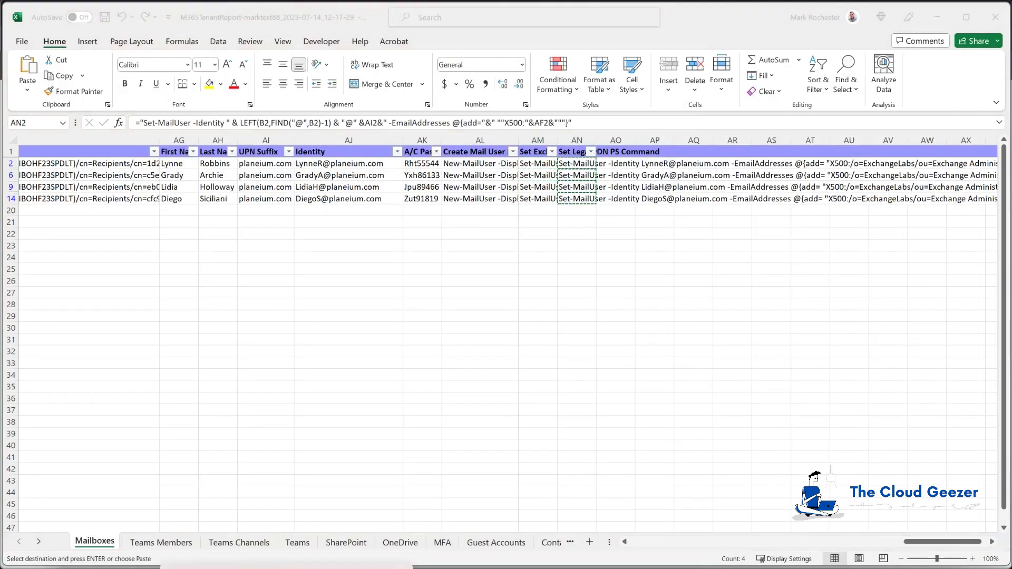
key(ctrl+v)
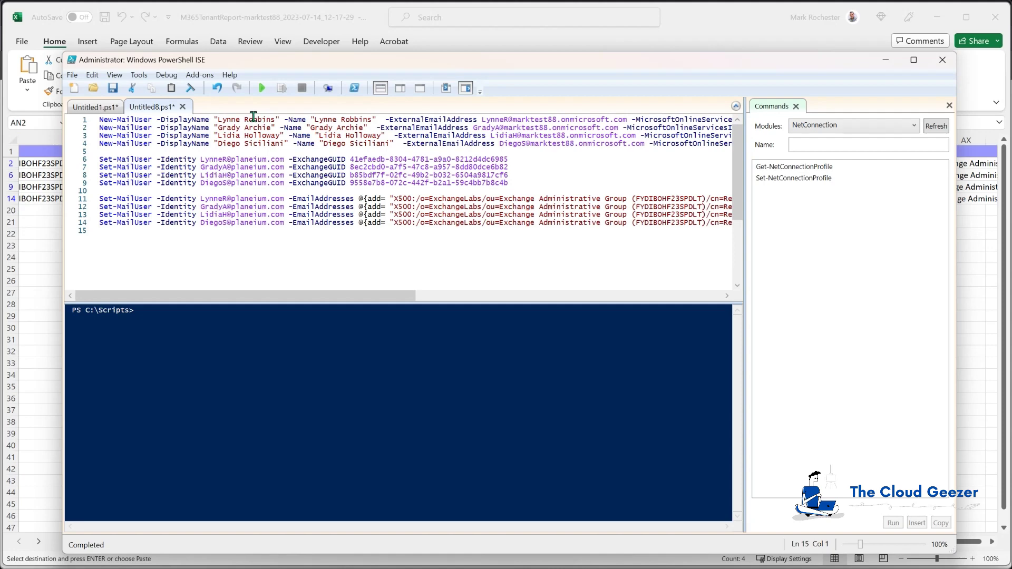
mouse_move(386, 295)
mouse_down()
mouse_move(431, 304)
mouse_move(692, 296)
mouse_move(403, 295)
mouse_up()
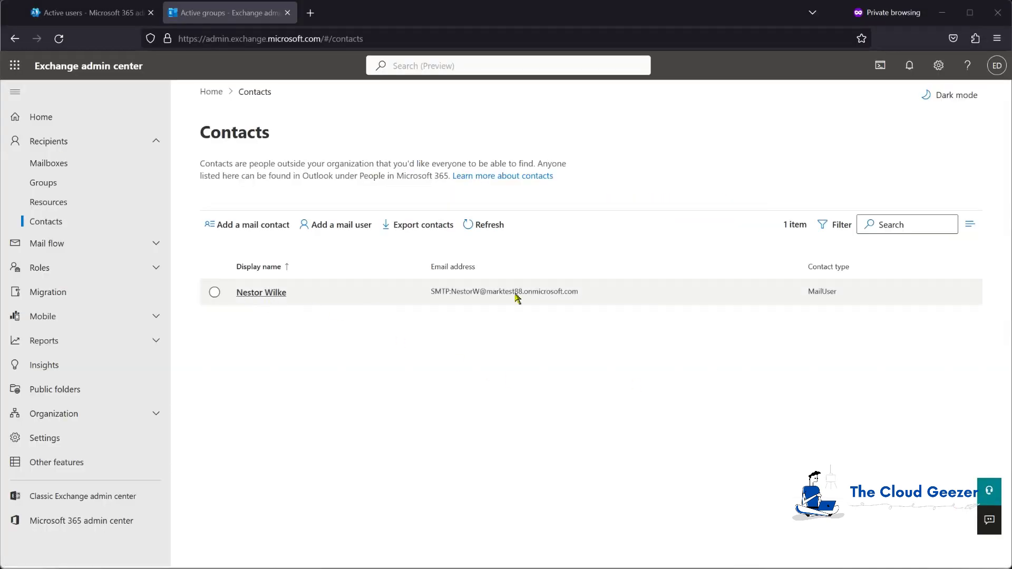
- Refresh Contacts to confirm only one MailUser remains, then return to the PowerShell ISE script
click(484, 227)
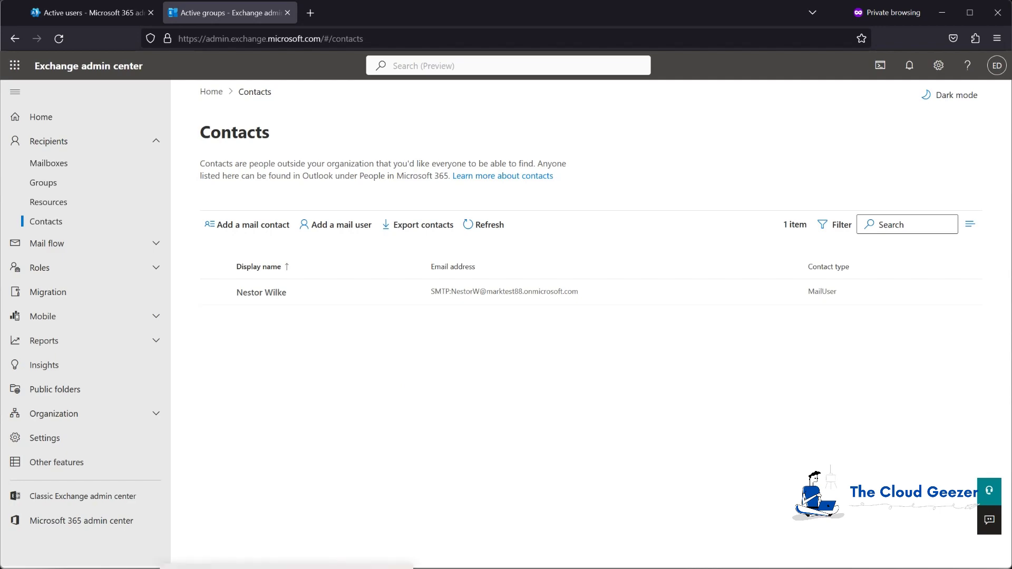
click(252, 560)
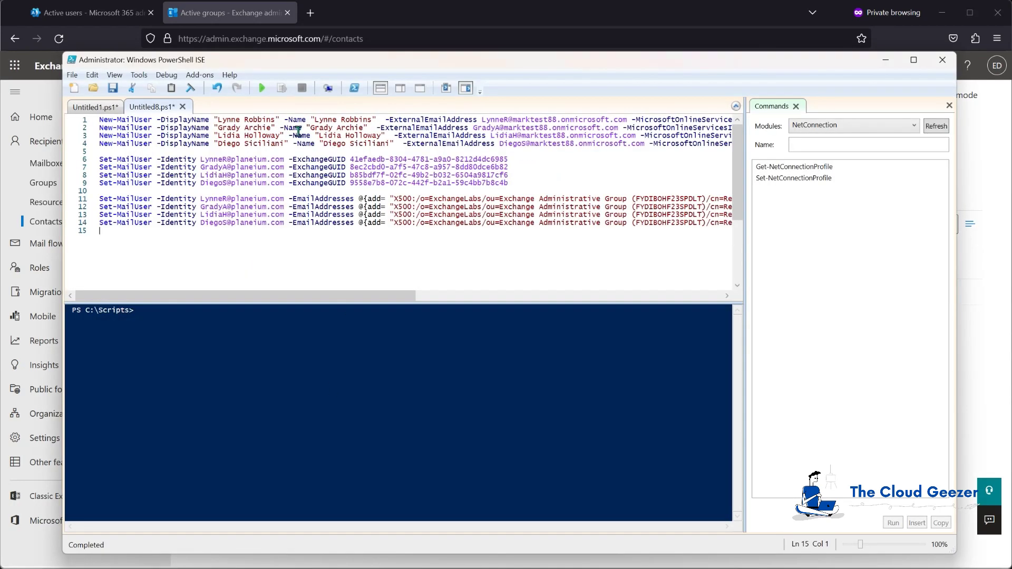
- Run the Batch1 script to create the four MailUsers, then minimize PowerShell ISE
click(262, 89)
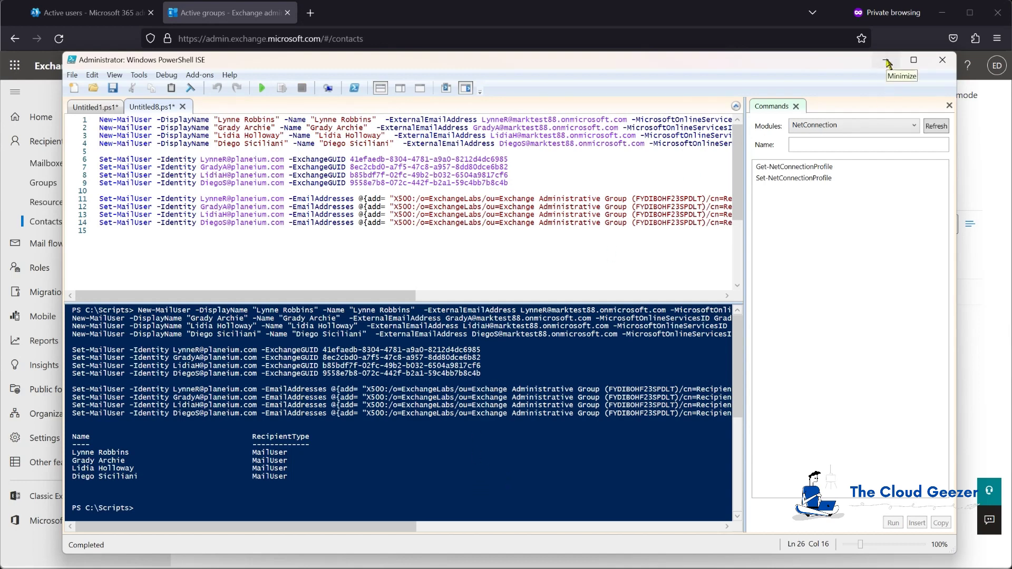
click(889, 63)
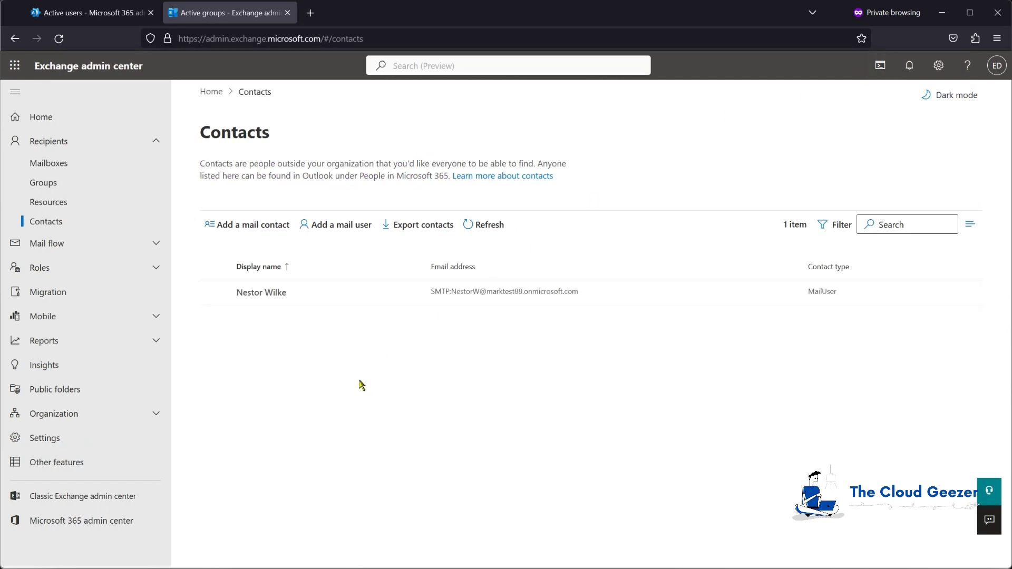
- Refresh Contacts to show the new mail users, then reload Migration batches showing one Syncing batch
click(489, 229)
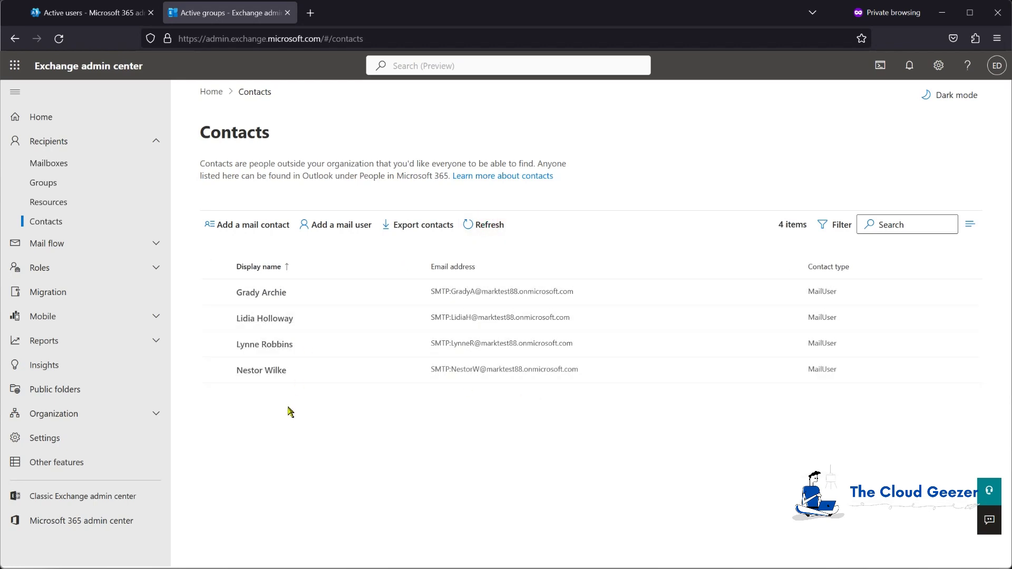
click(491, 222)
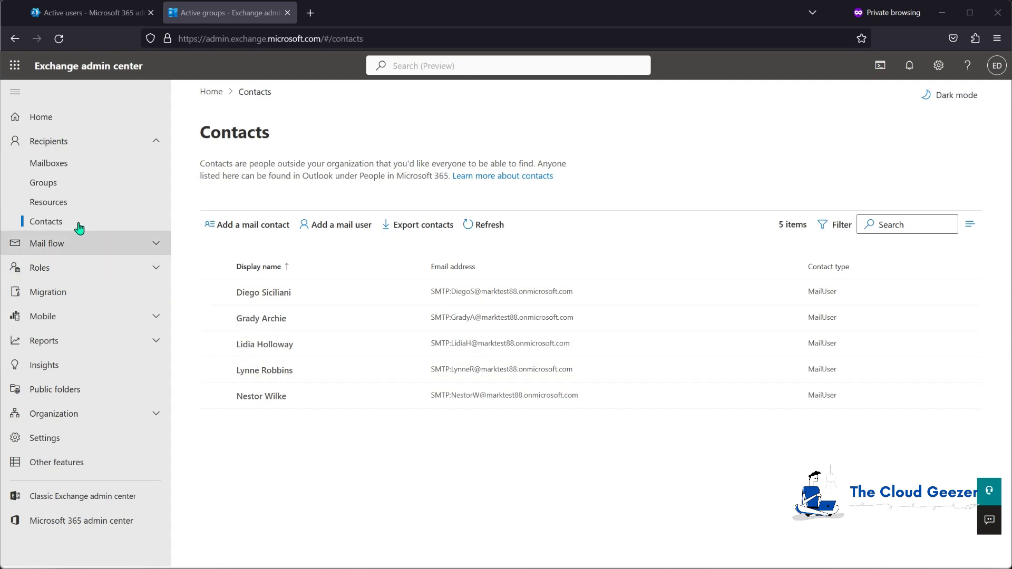
click(53, 298)
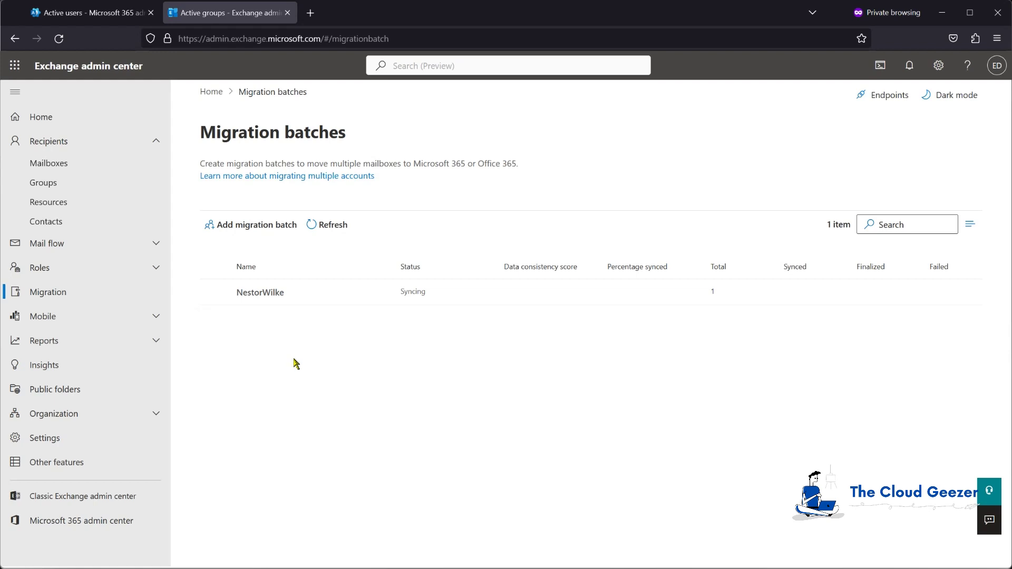
click(333, 228)
click(942, 13)
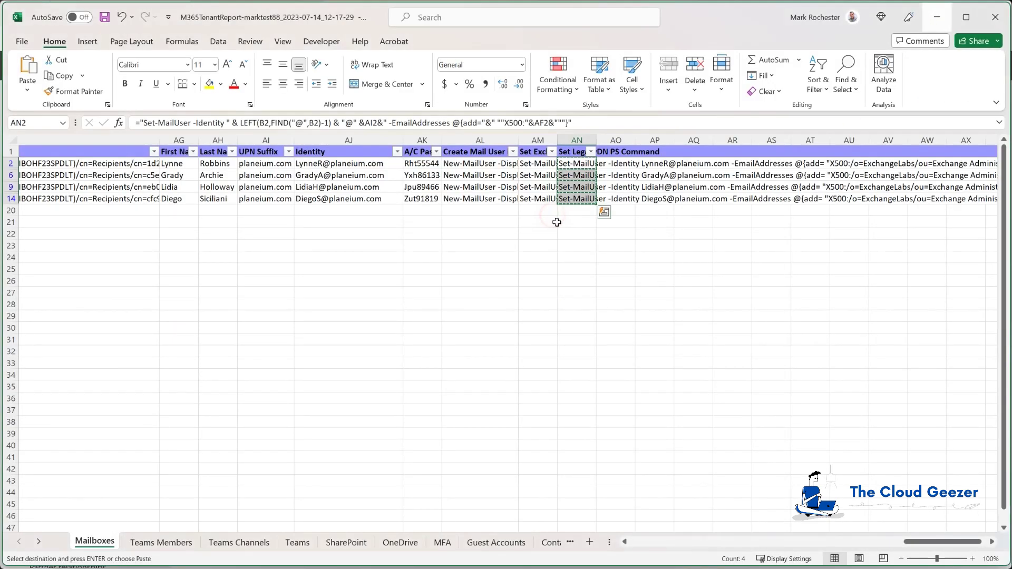
- Copy the four Batch1 users' Identity addresses from column AJ of the Mailboxes sheet
key(Escape)
key(Left)
key(Left)
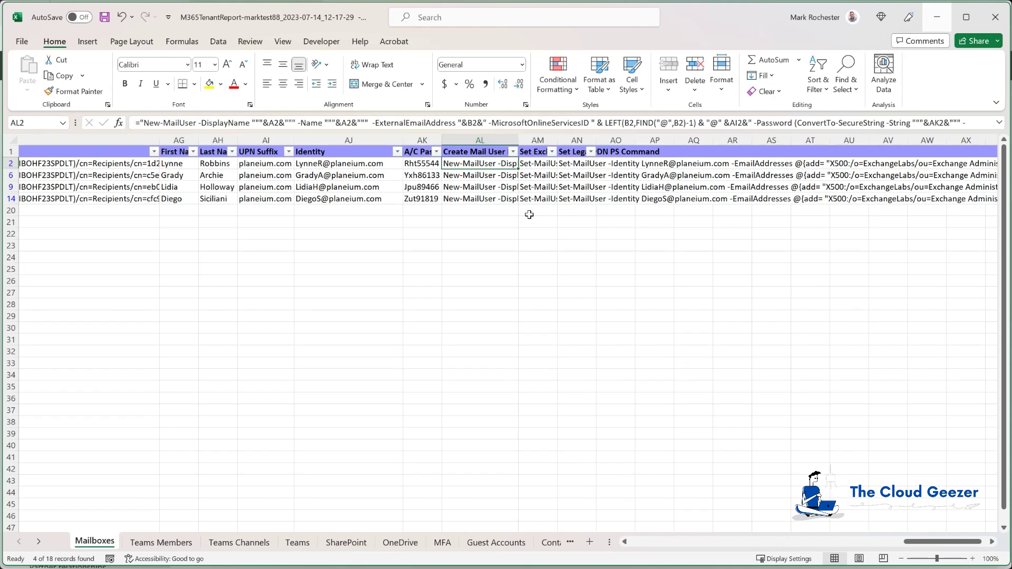
key(Home)
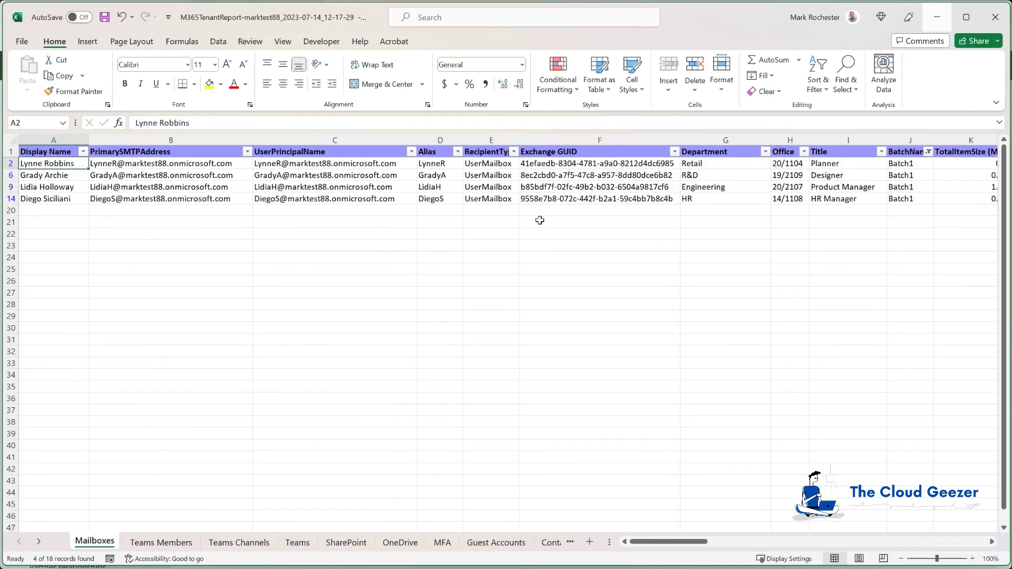
drag(691, 542, 942, 540)
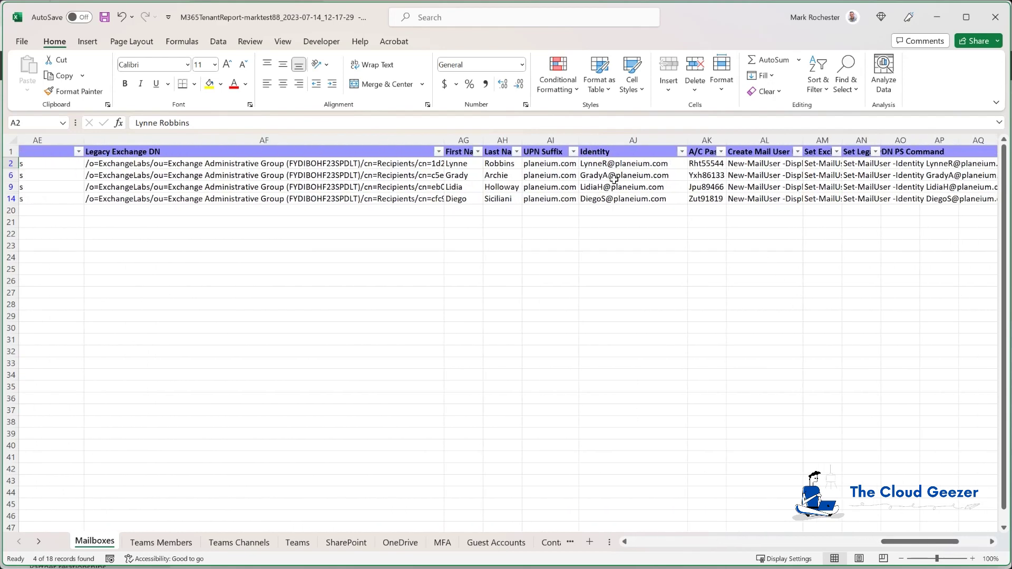
drag(625, 162, 634, 200)
key(ctrl+c)
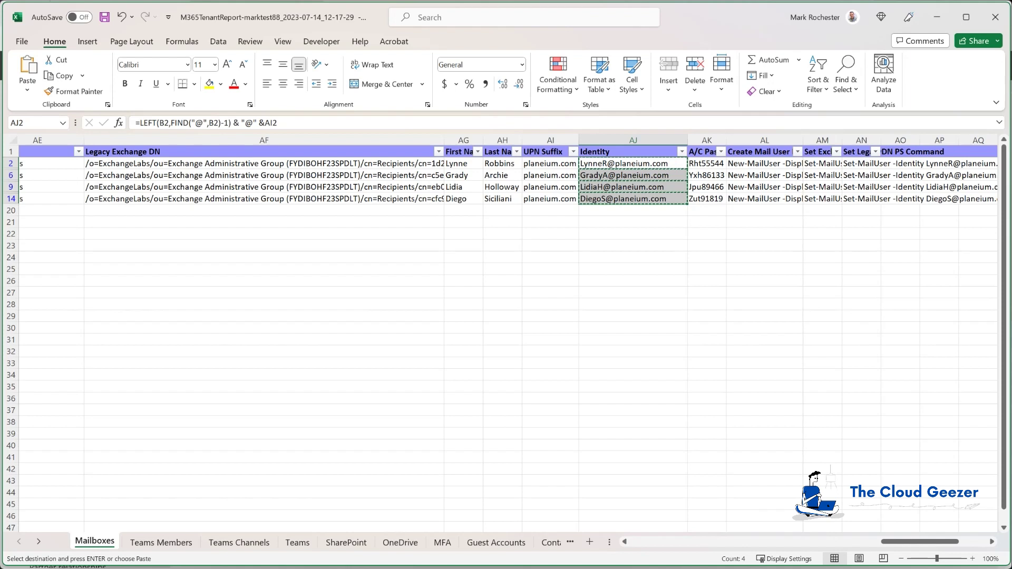
key(ctrl+n)
- Put an EmailAddress header in A1 of the new workbook and paste the four addresses below it
click(57, 165)
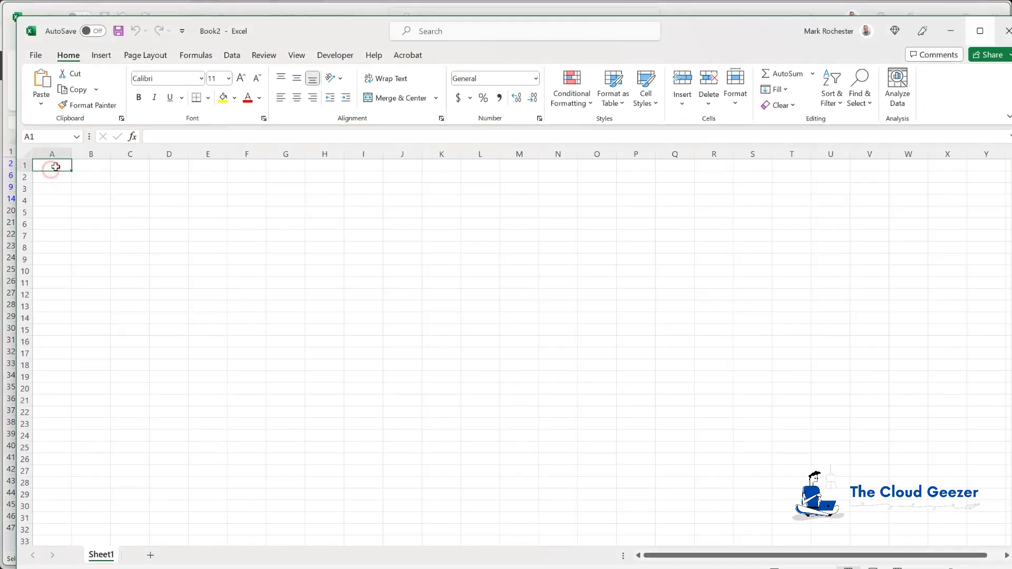
text(Ema)
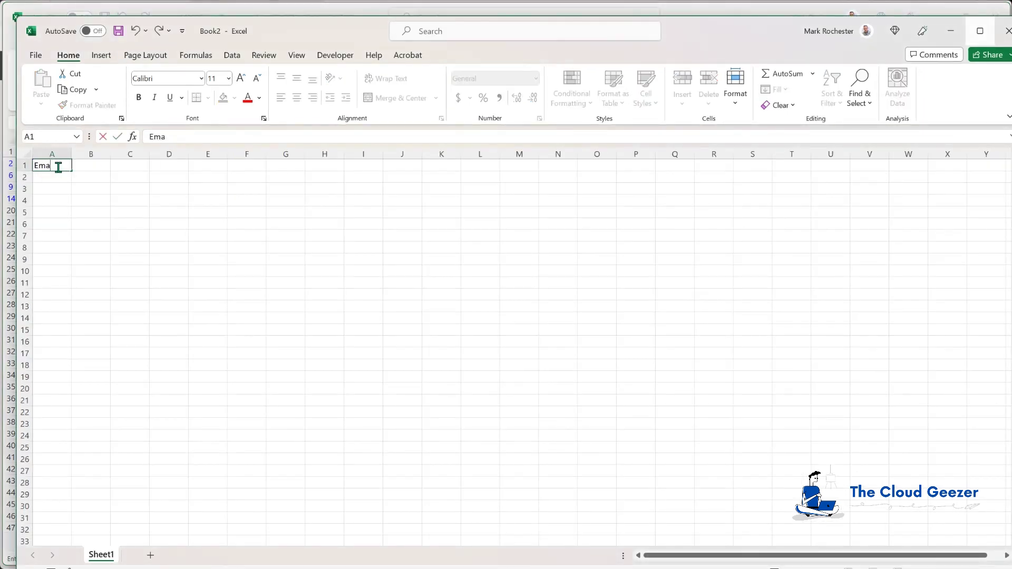
key(Return)
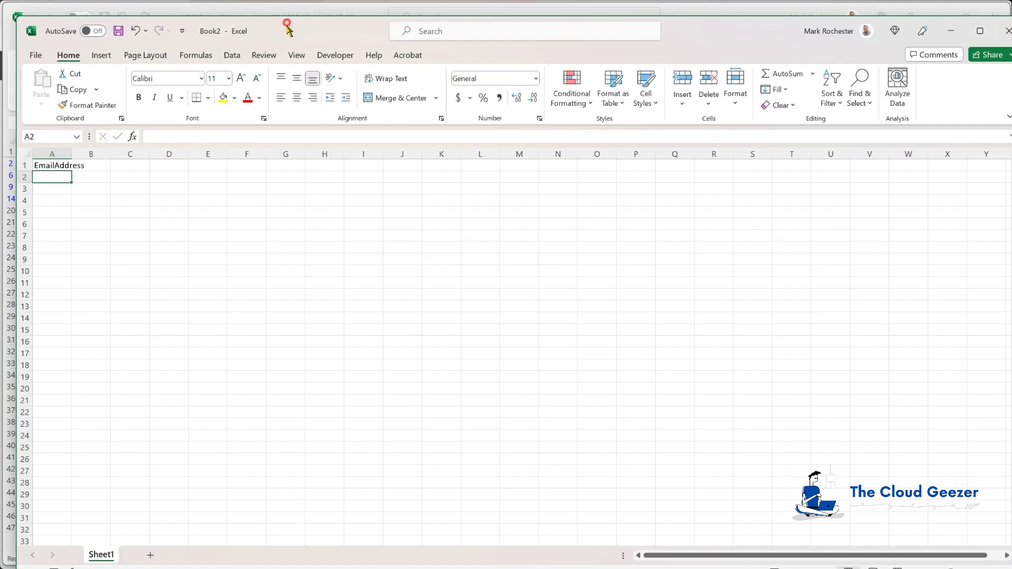
drag(288, 27, 286, 114)
click(718, 18)
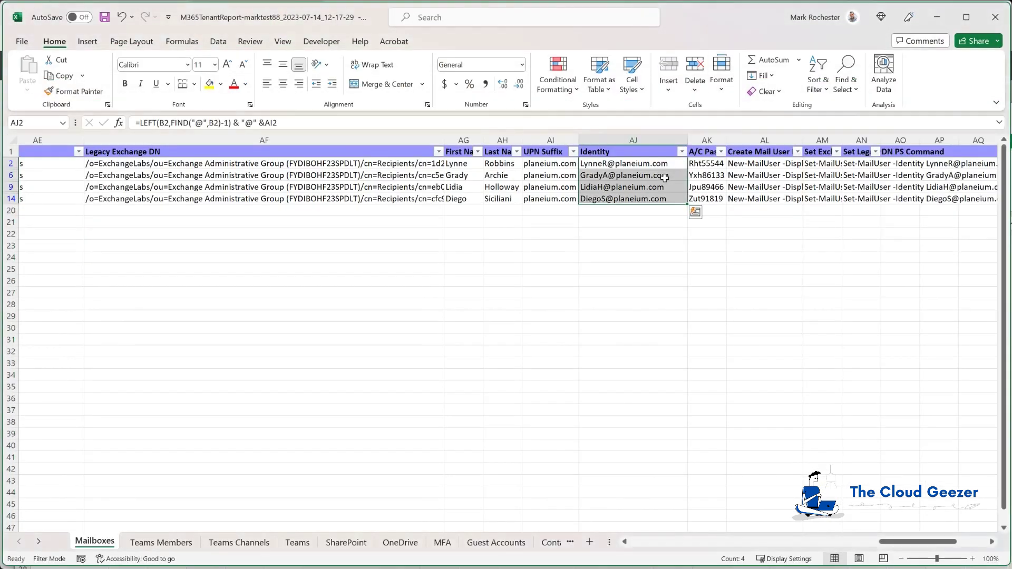
key(ctrl+c)
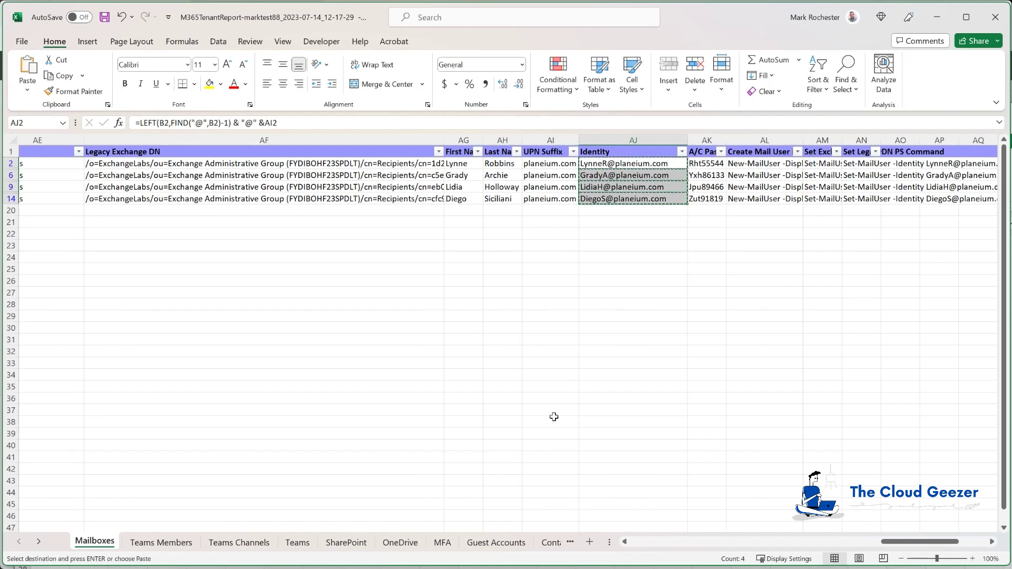
key(alt+Tab)
drag(353, 115, 361, 59)
key(ctrl+v)
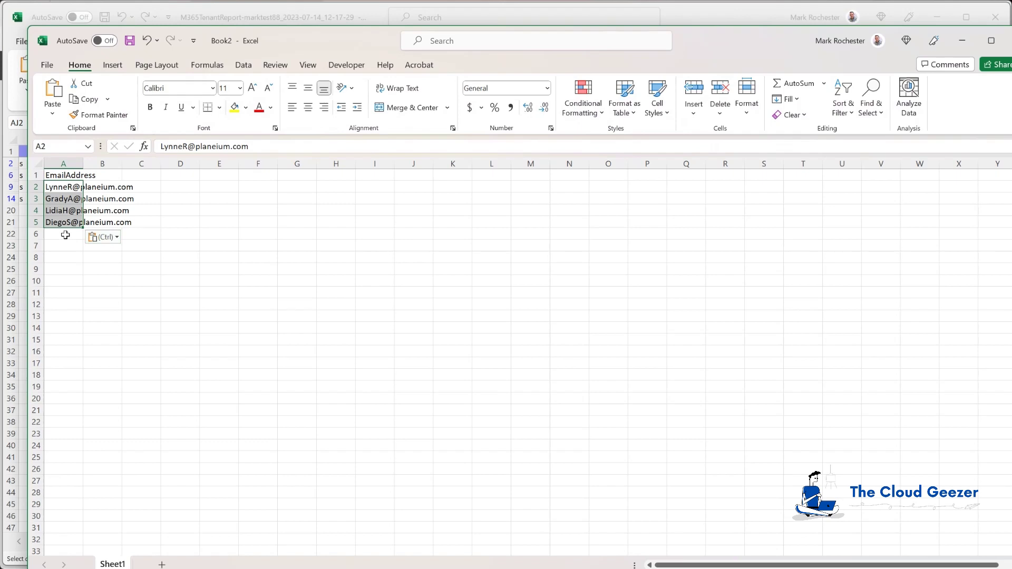
click(72, 235)
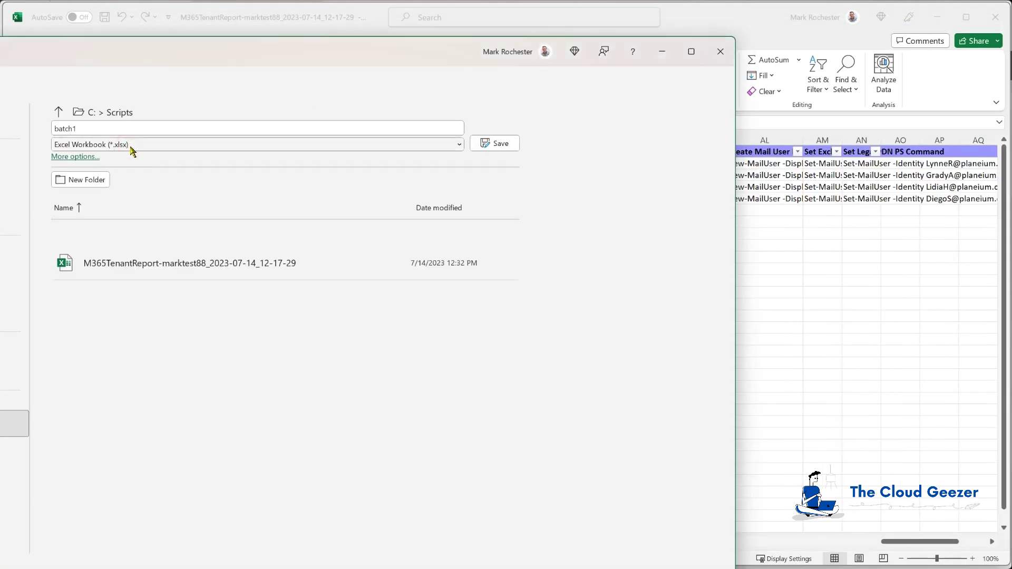
- Save the workbook as batch1 in CSV (Comma delimited) format in C:\Scripts
click(130, 147)
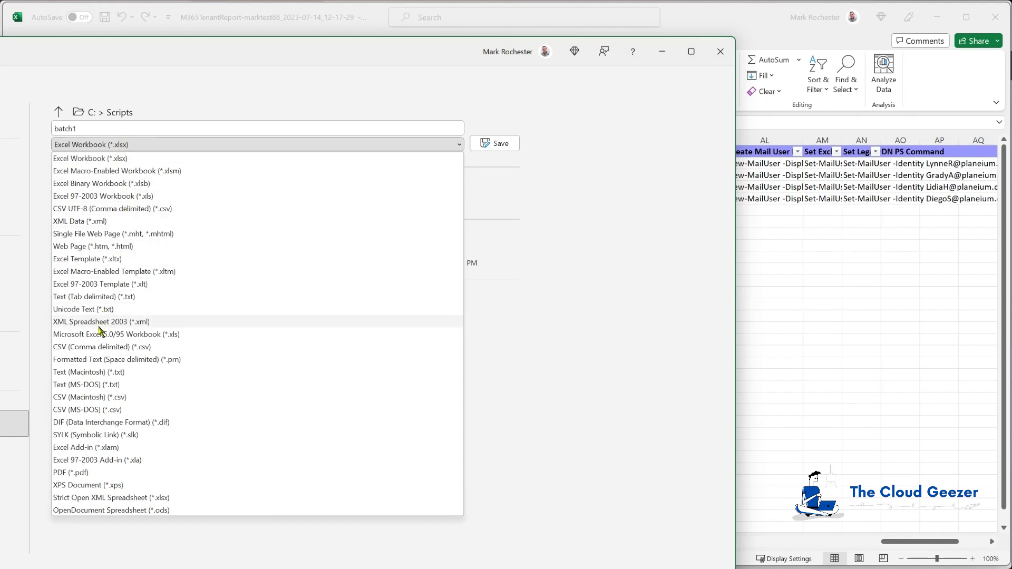
click(105, 348)
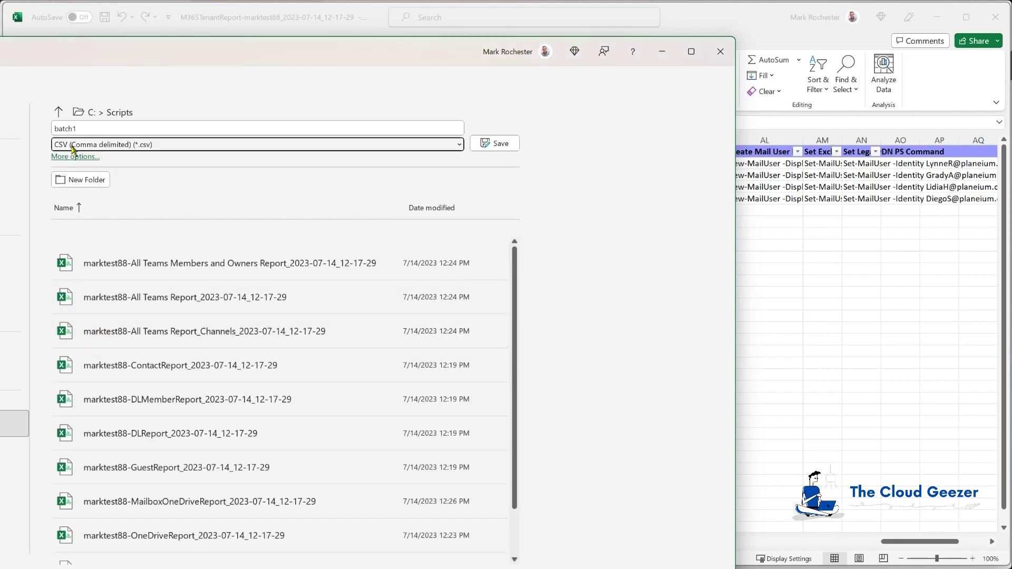
click(501, 144)
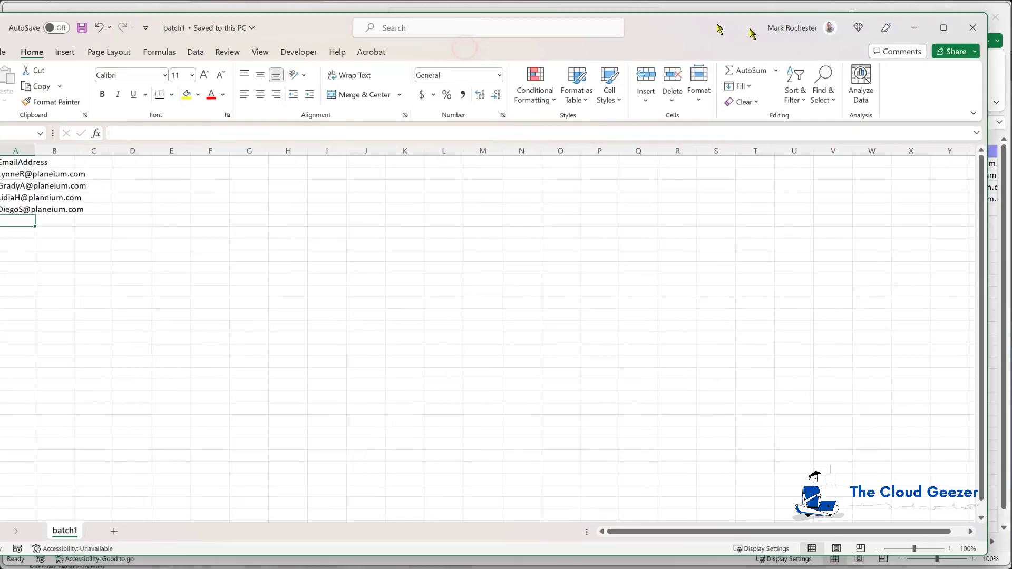
- Close the workbook and preview batch1 in Scripts, confirming the EmailAddress header and four addresses
click(995, 17)
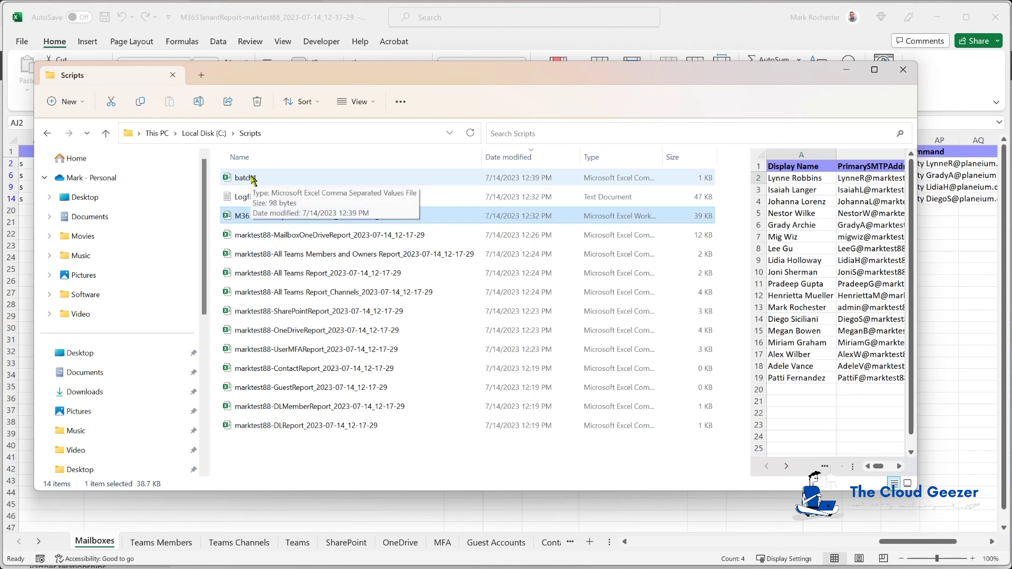
click(272, 179)
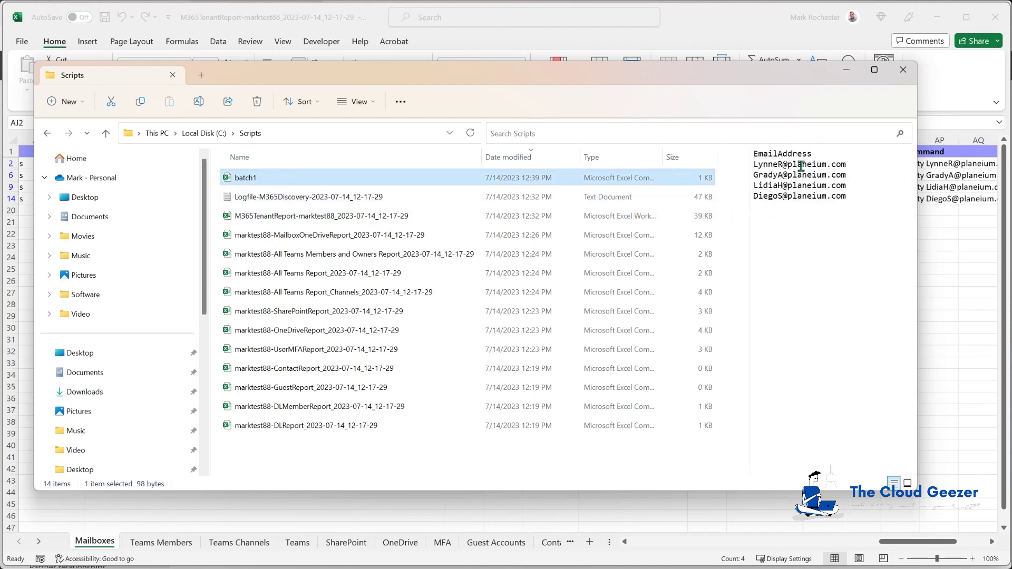
key(alt+Tab)
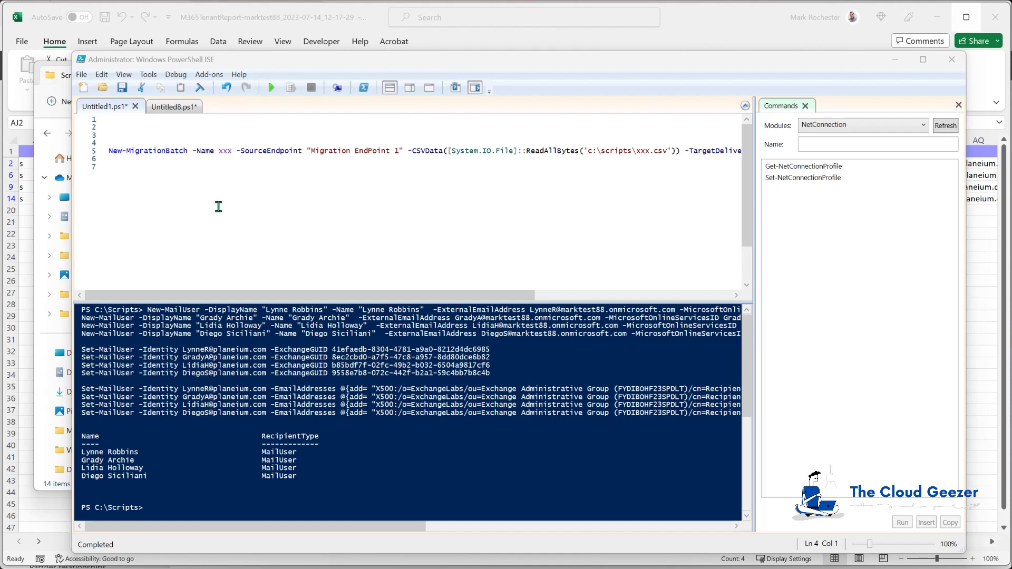
- Set New-MigrationBatch's -Name to Batch1 and the CSV path to c:\scripts\batch1.csv, then run it
double_click(219, 151)
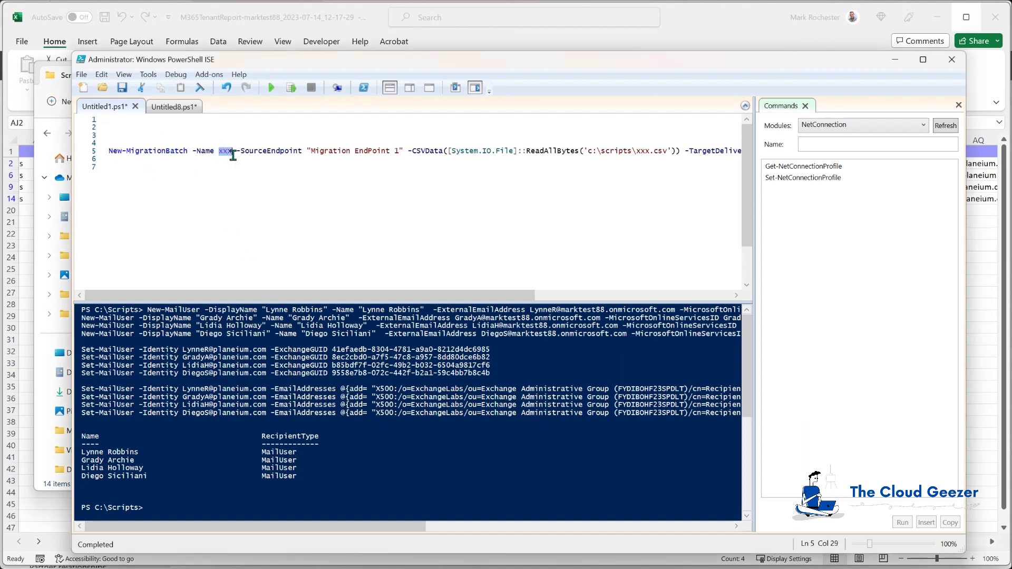
text(Batch1)
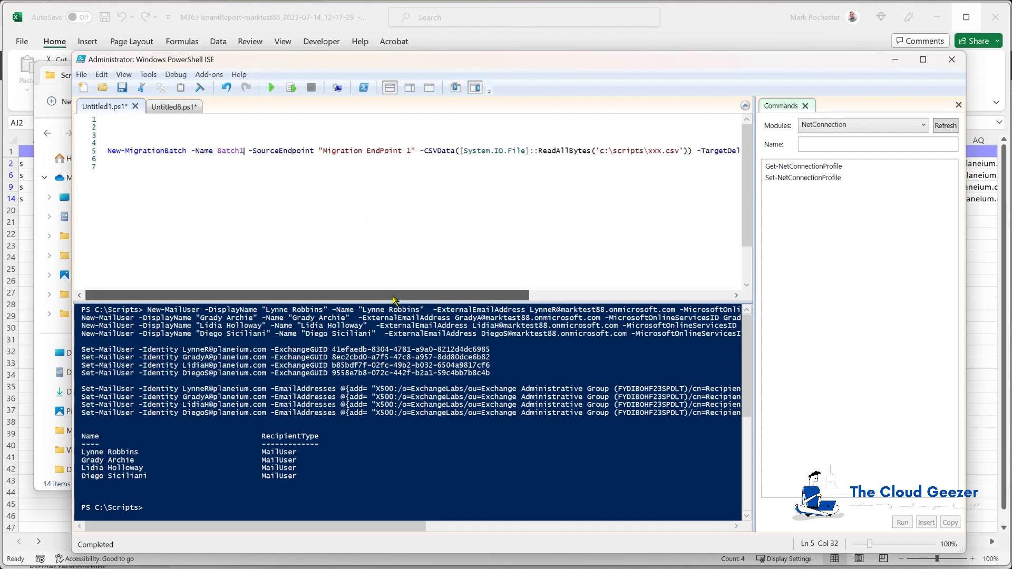
drag(388, 295, 448, 295)
click(566, 153)
double_click(565, 153)
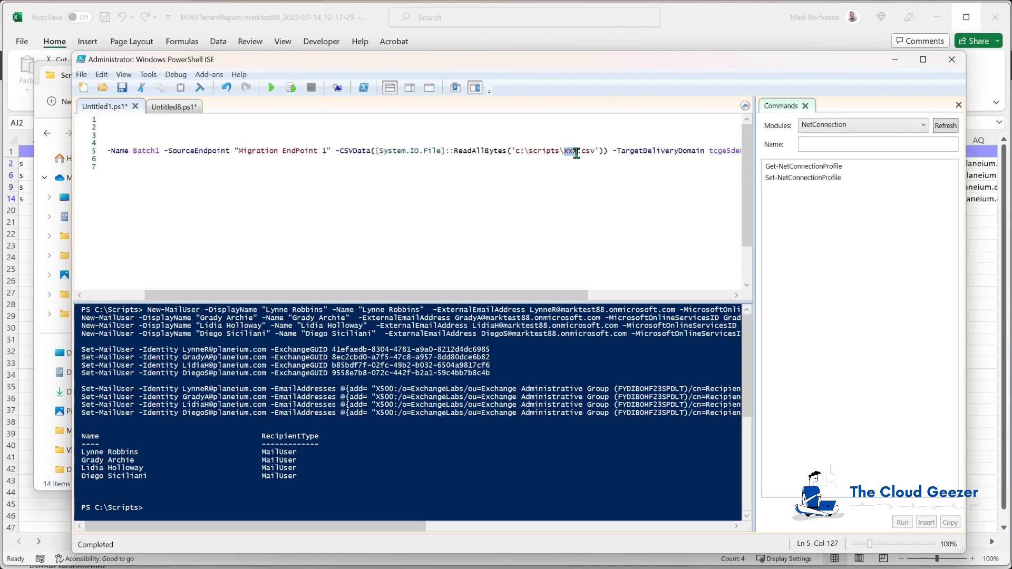
text(batch1)
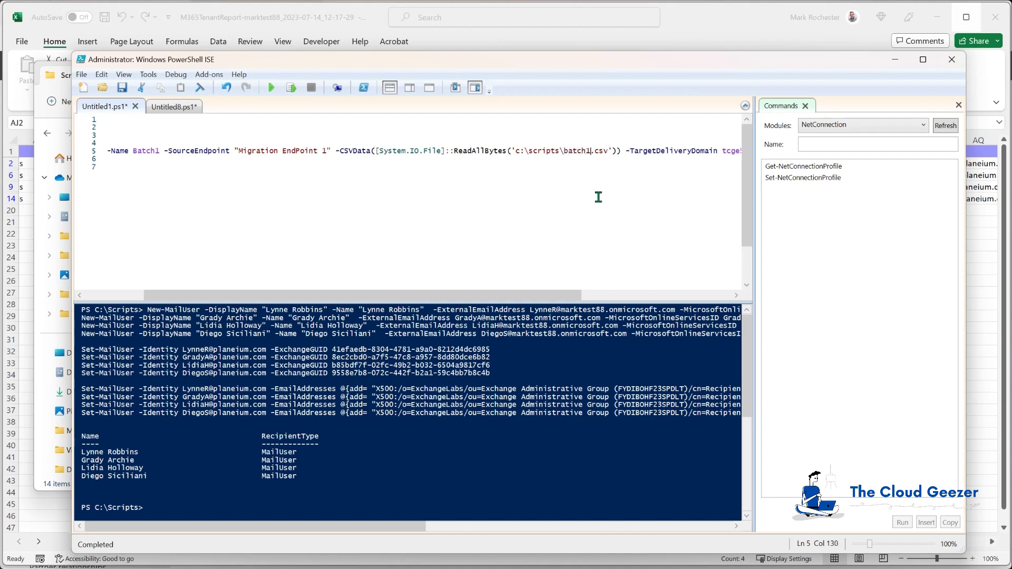
drag(538, 299, 472, 300)
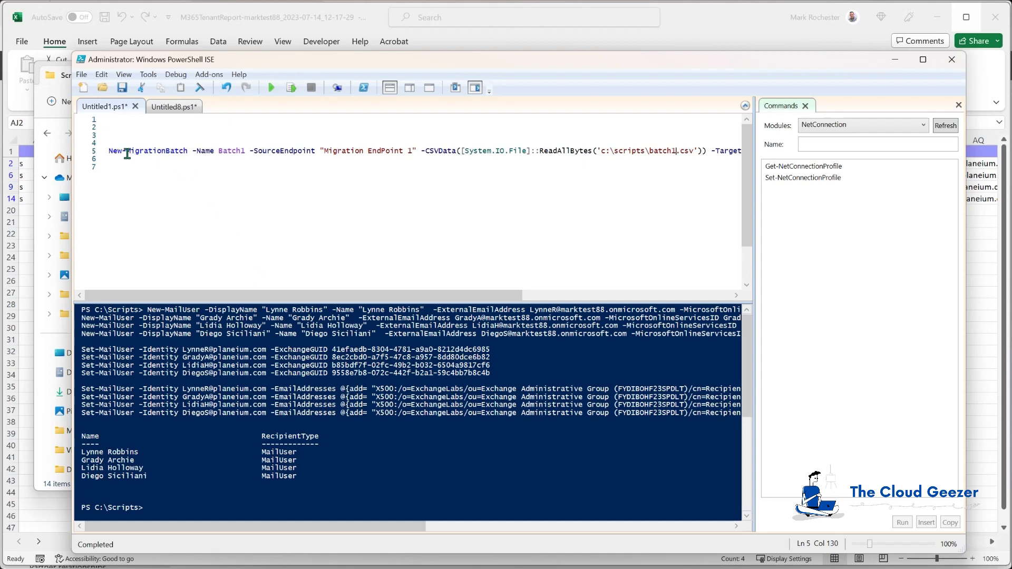
click(271, 88)
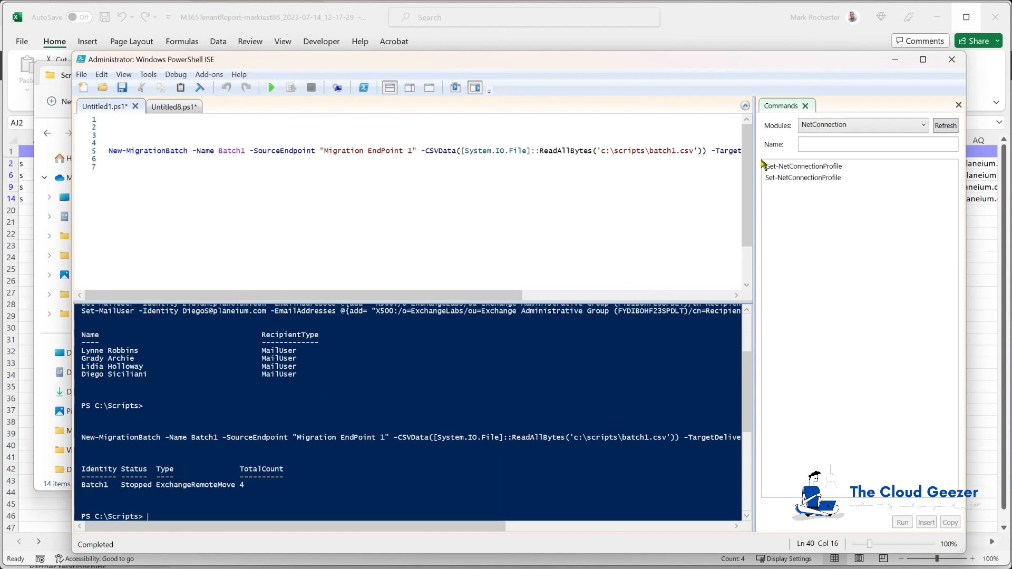
click(895, 59)
- Minimize File Explorer, Excel and PowerShell ISE to reach the Exchange admin center
click(846, 69)
click(940, 20)
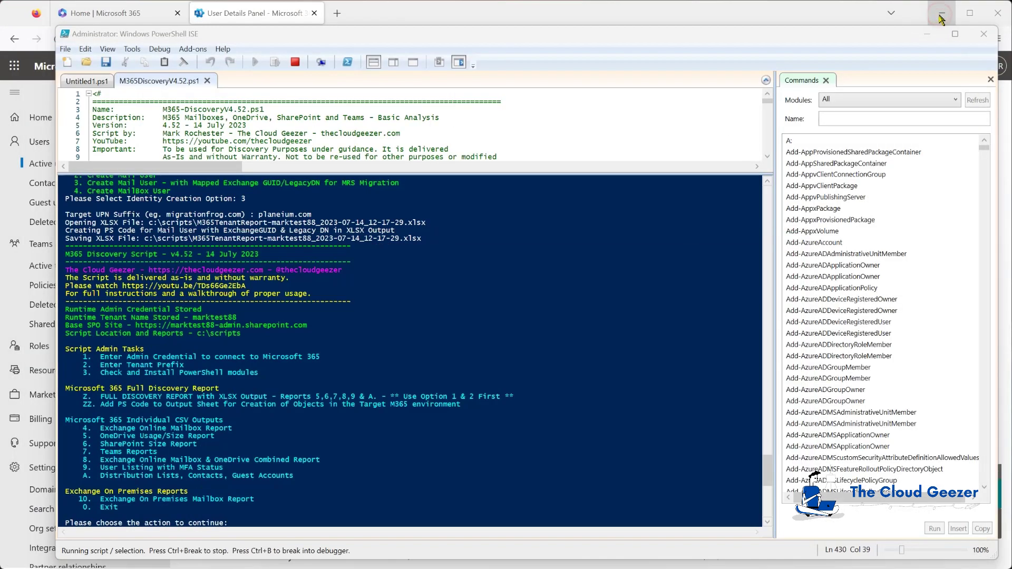
click(928, 35)
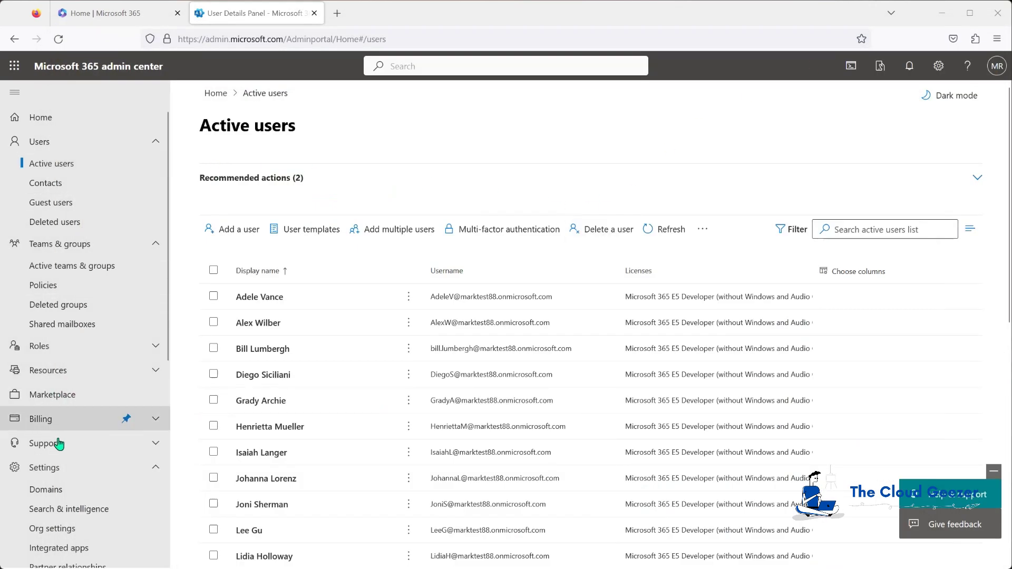
click(997, 66)
click(728, 117)
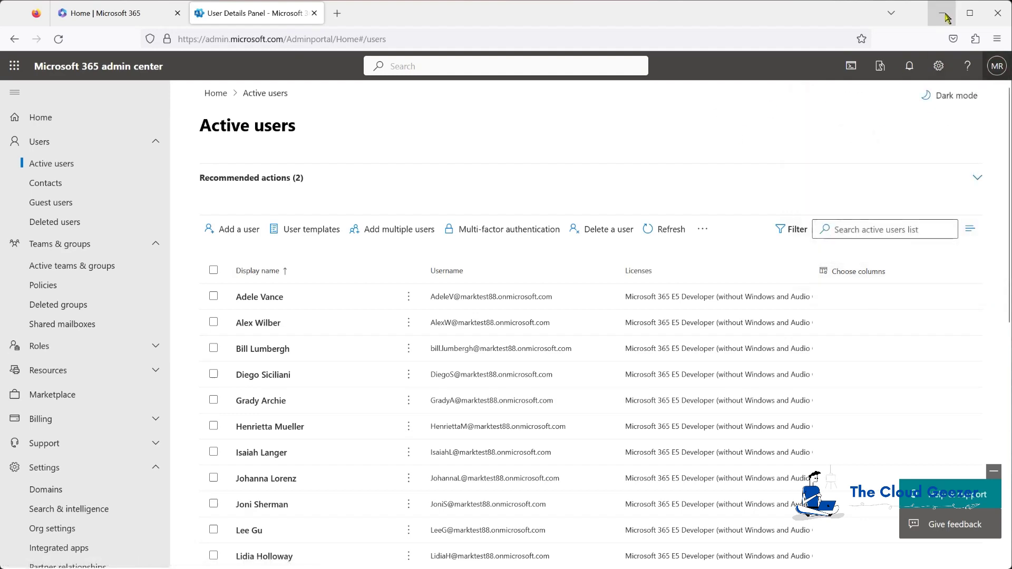
click(943, 12)
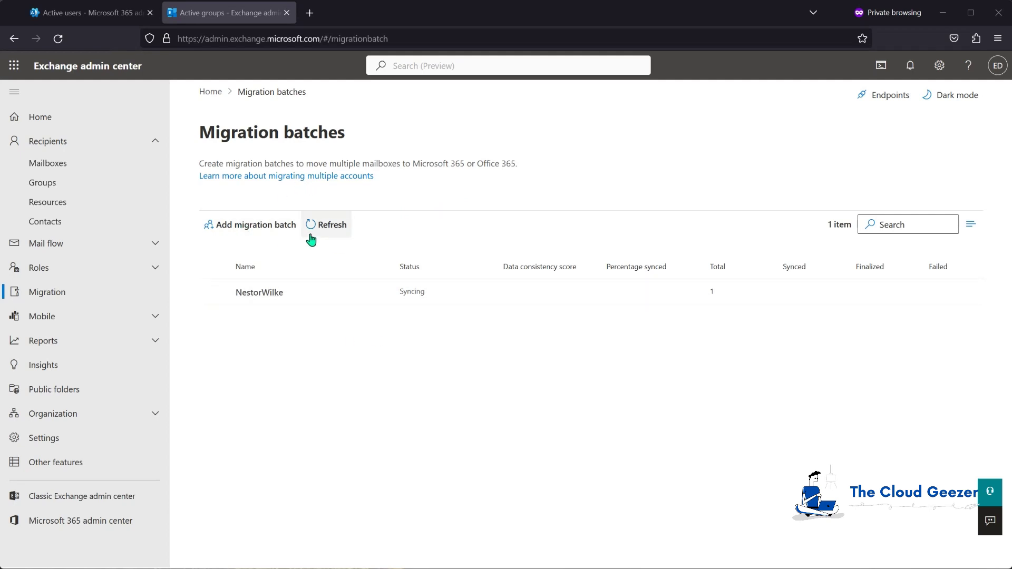
- Refresh Migration batches and resume Batch1 so it shows Starting with 4 mailboxes
click(333, 226)
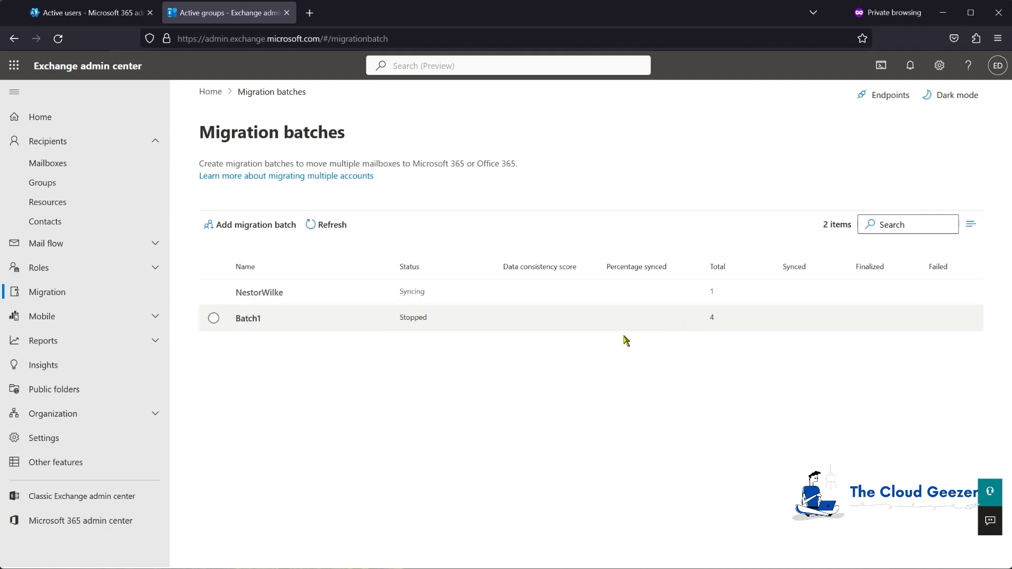
click(214, 318)
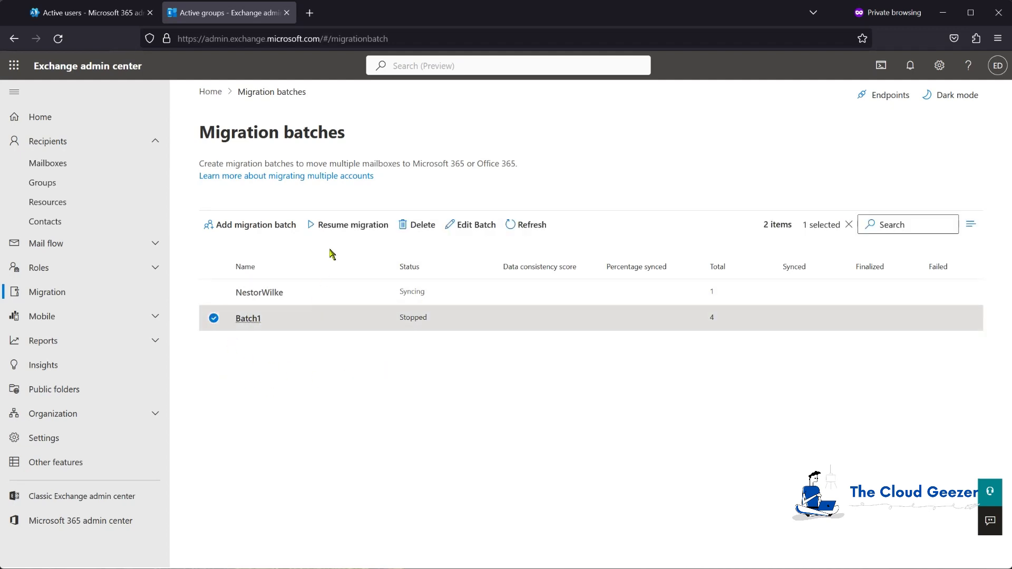
click(344, 226)
click(690, 550)
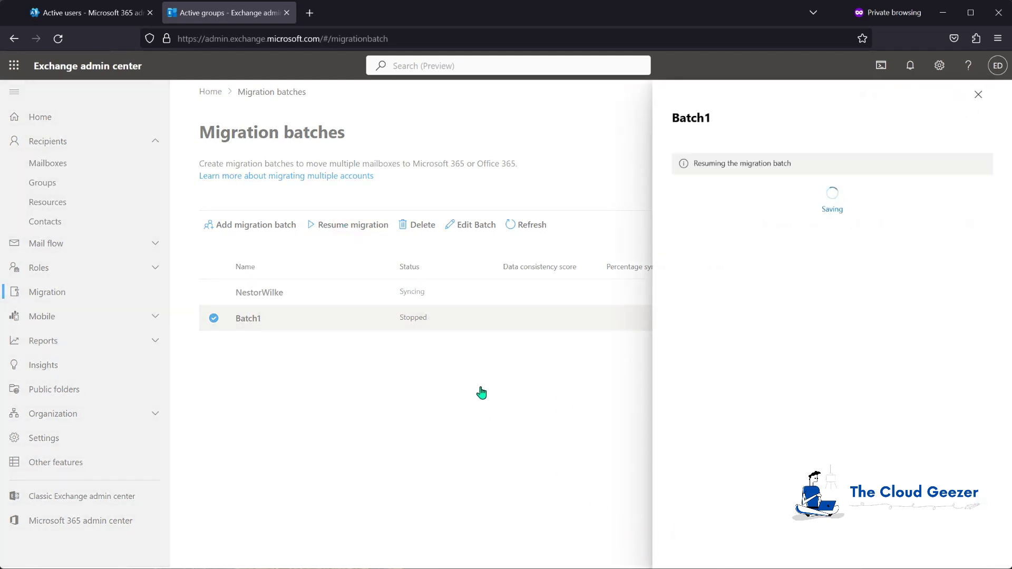
click(978, 95)
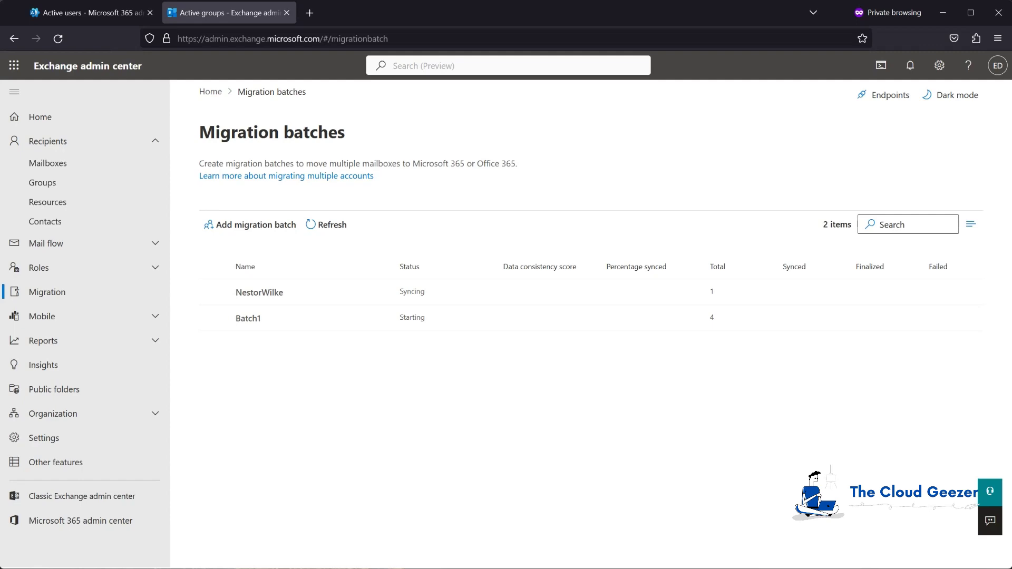
- Bring PowerShell ISE back to the front over the migration batch list
key(alt+Tab)
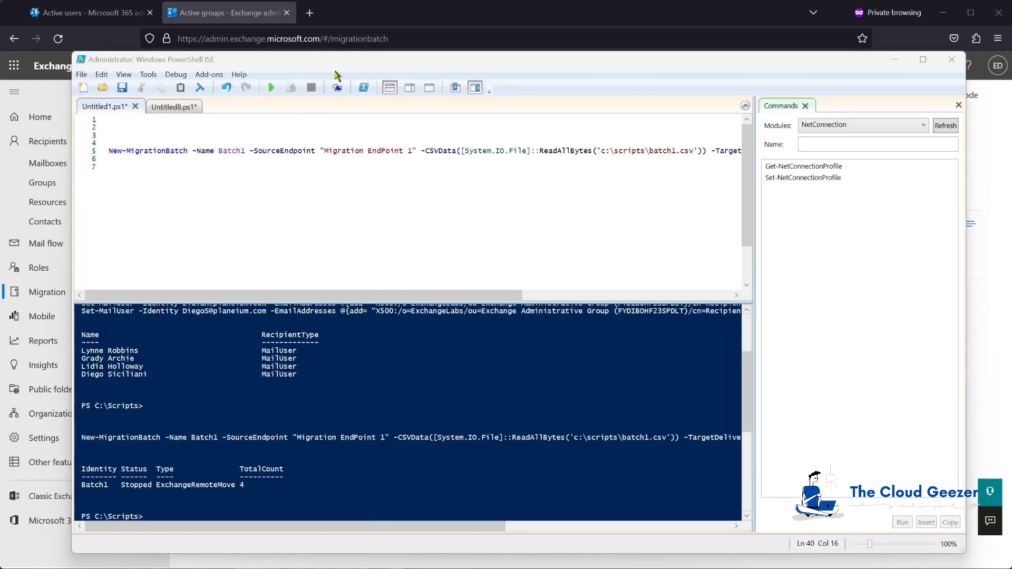
drag(337, 59, 335, 431)
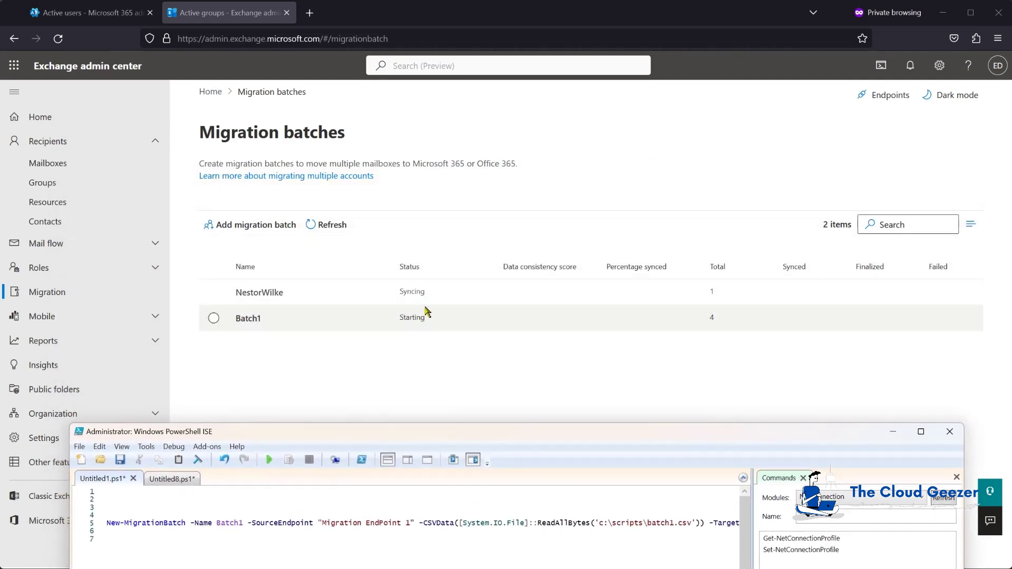
drag(464, 435, 488, 68)
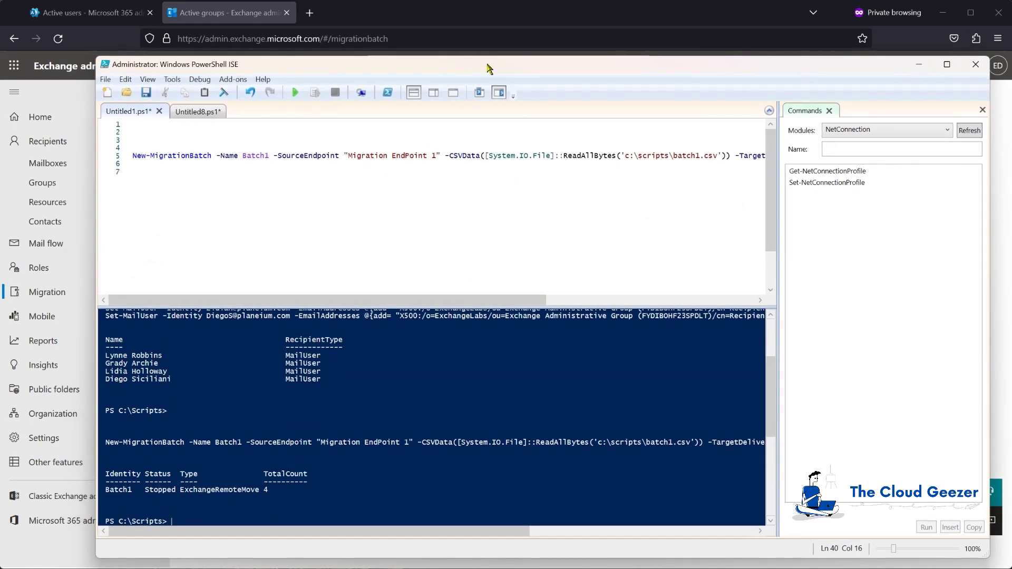
- Run Get-MigrationUser in the console, which lists only one syncing user from the other batch
click(378, 518)
key(Return)
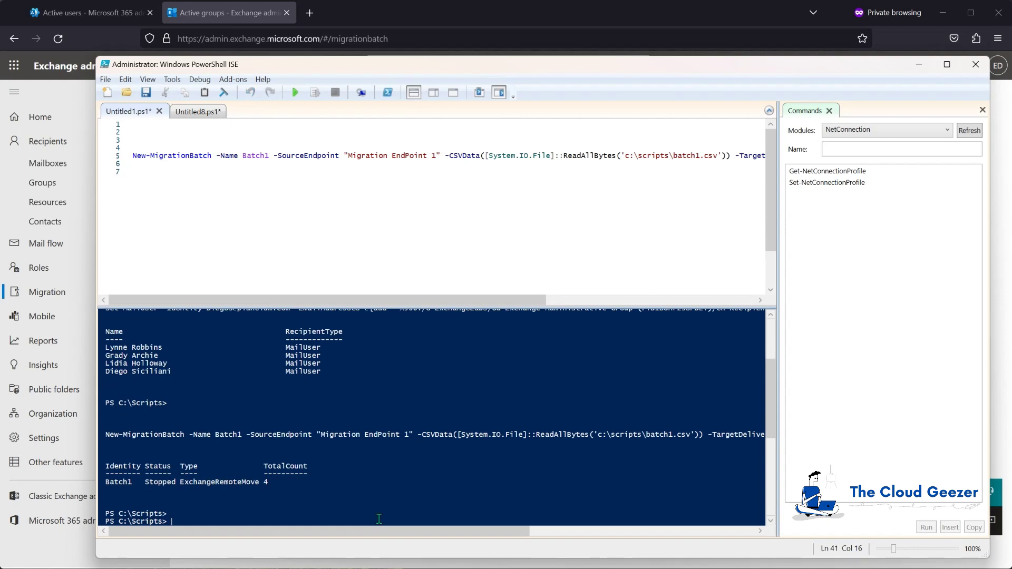
text(get-migratio)
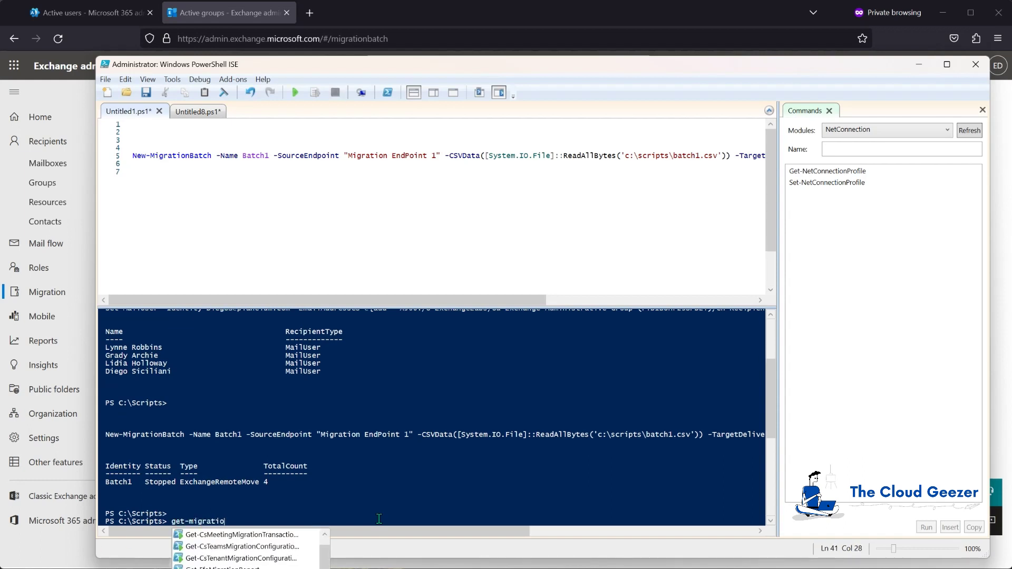
text(nuser)
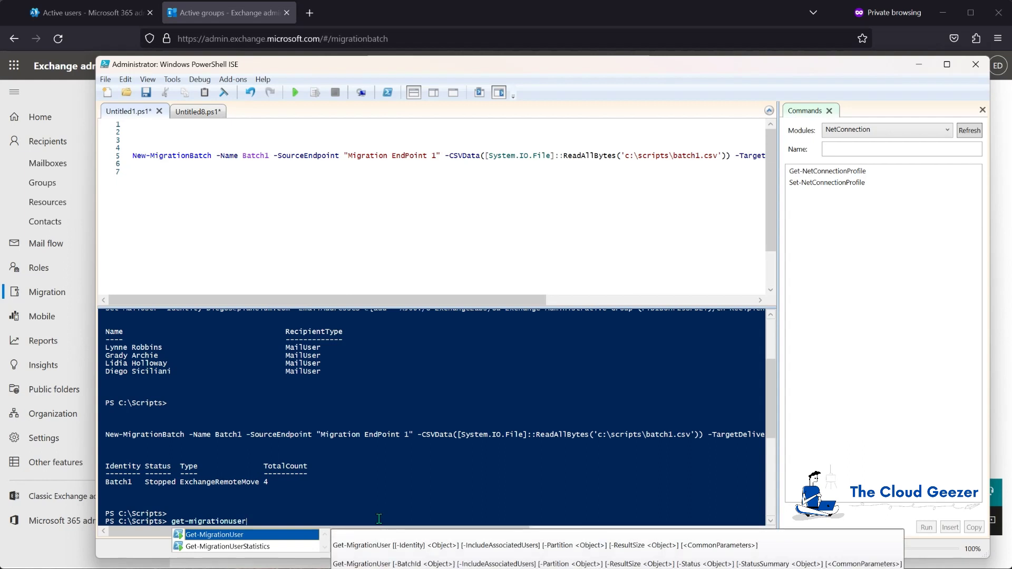
key(Return)
key(Return)
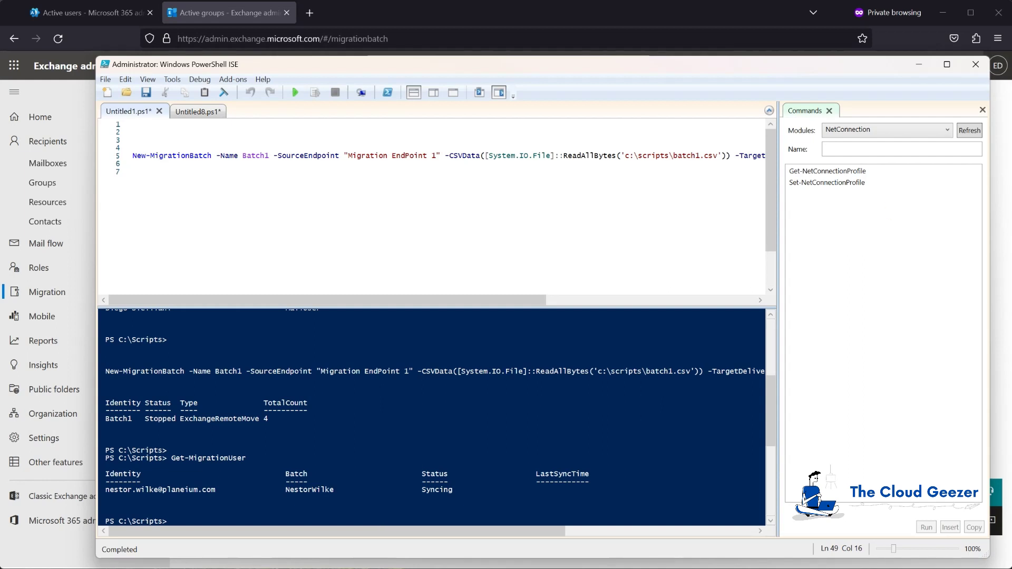
key(alt+Tab)
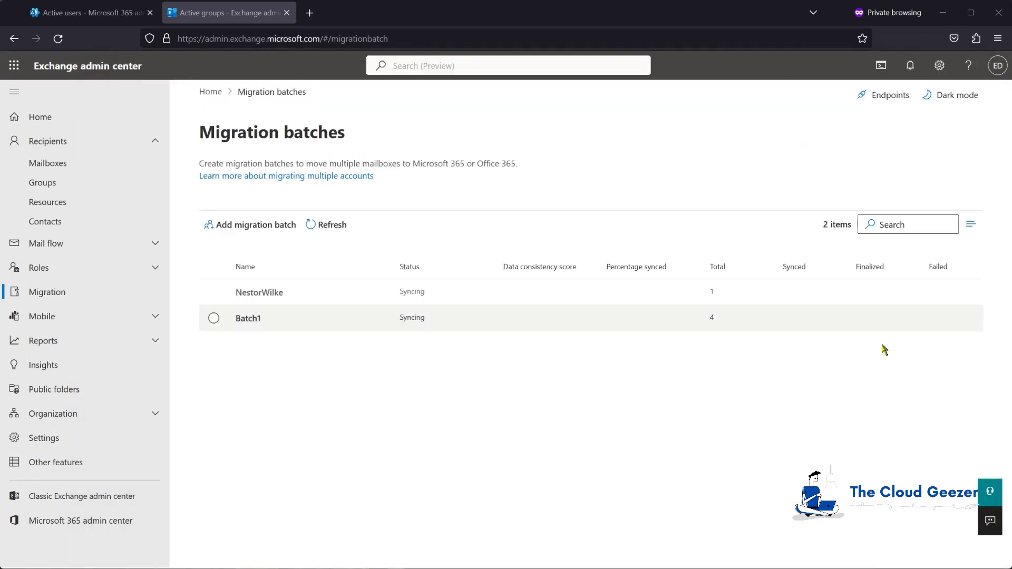
click(325, 226)
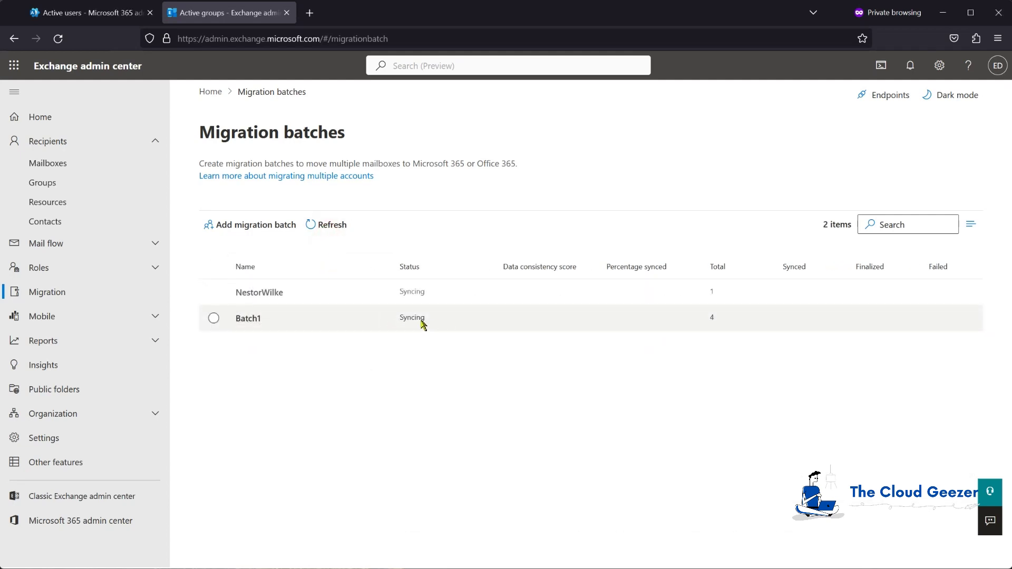
click(248, 321)
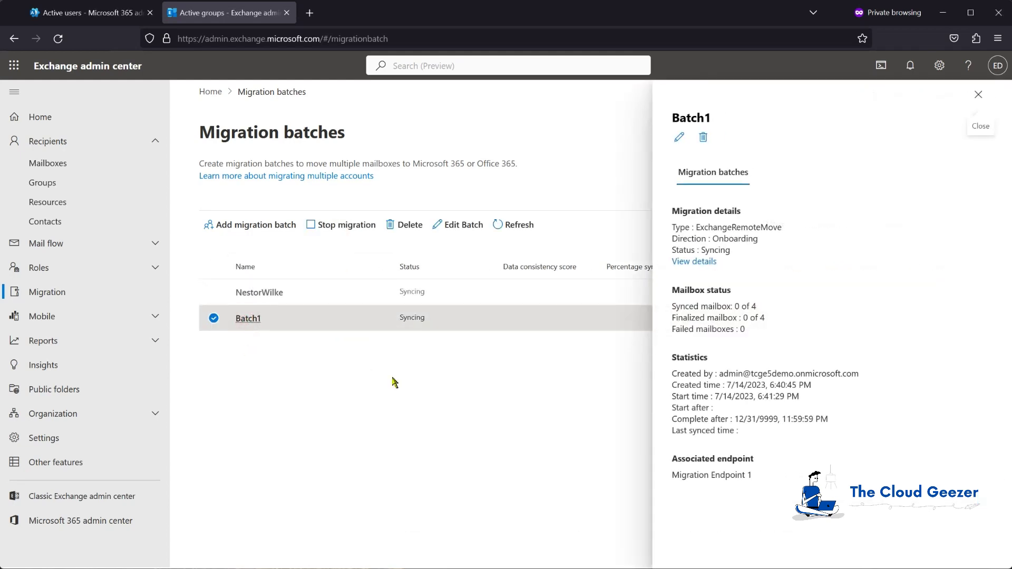
click(700, 262)
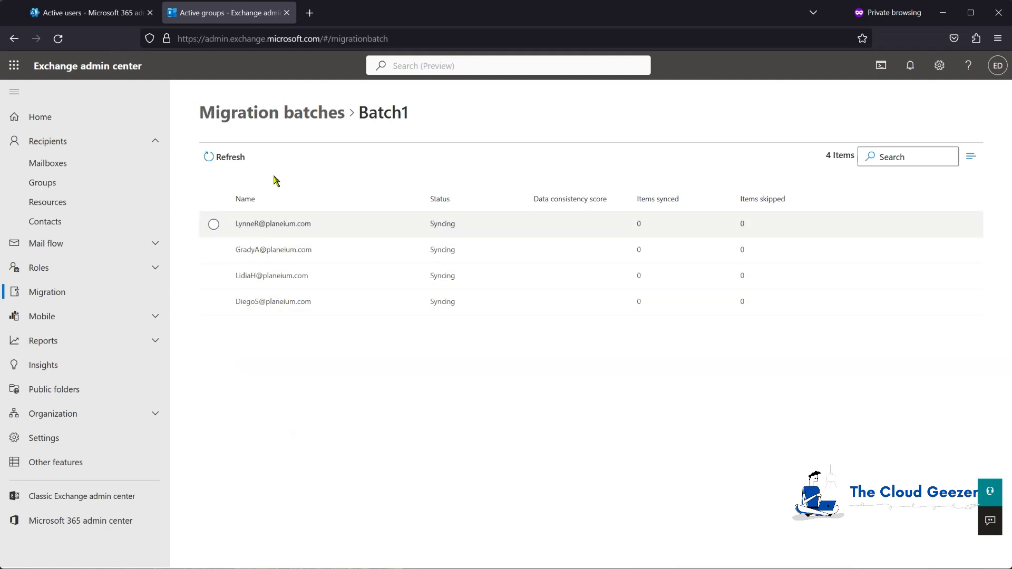
click(255, 119)
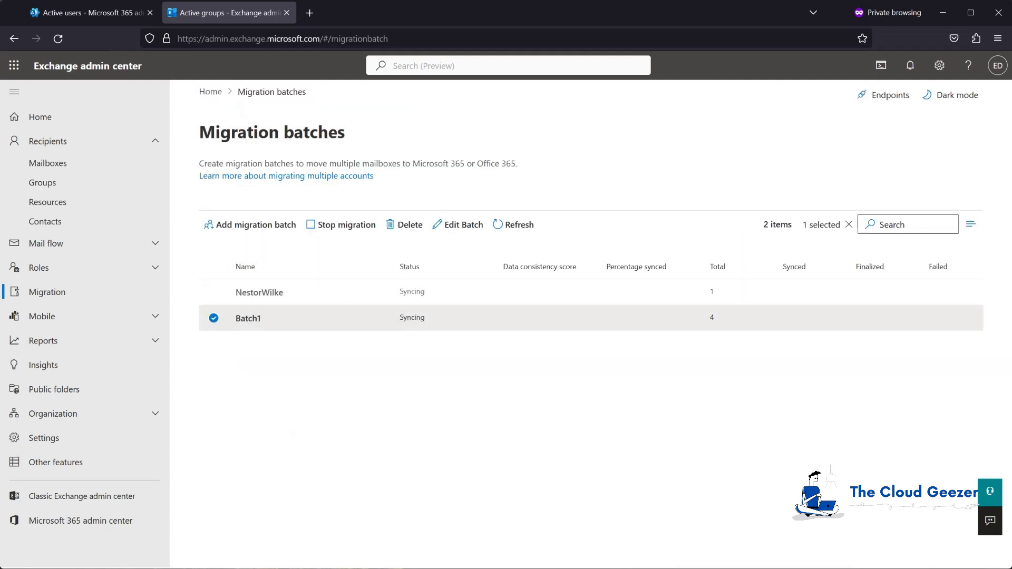
- Rerun Get-MigrationUser to list all five users, then look up one Batch1 user by -Identity
click(337, 564)
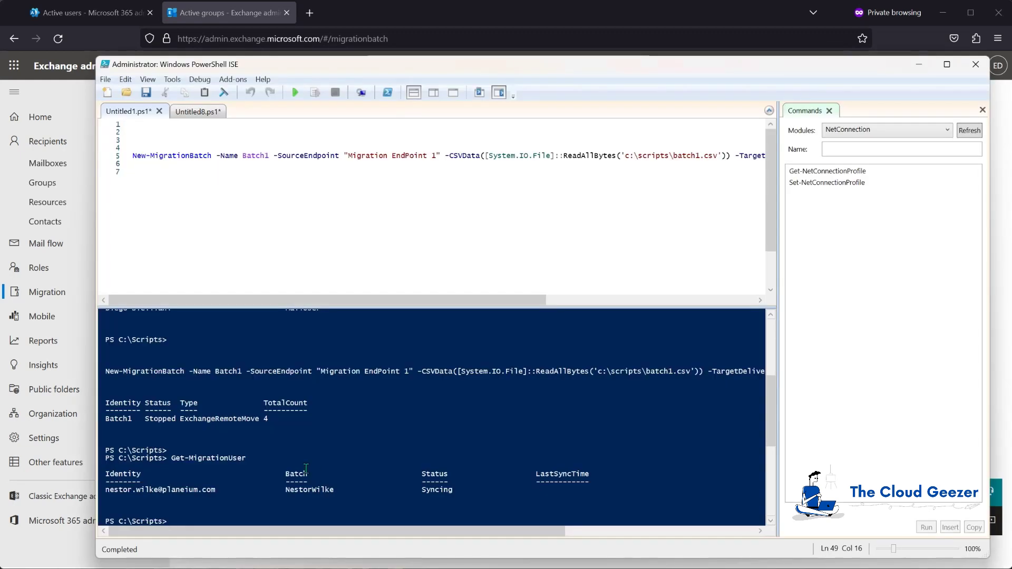
key(Up)
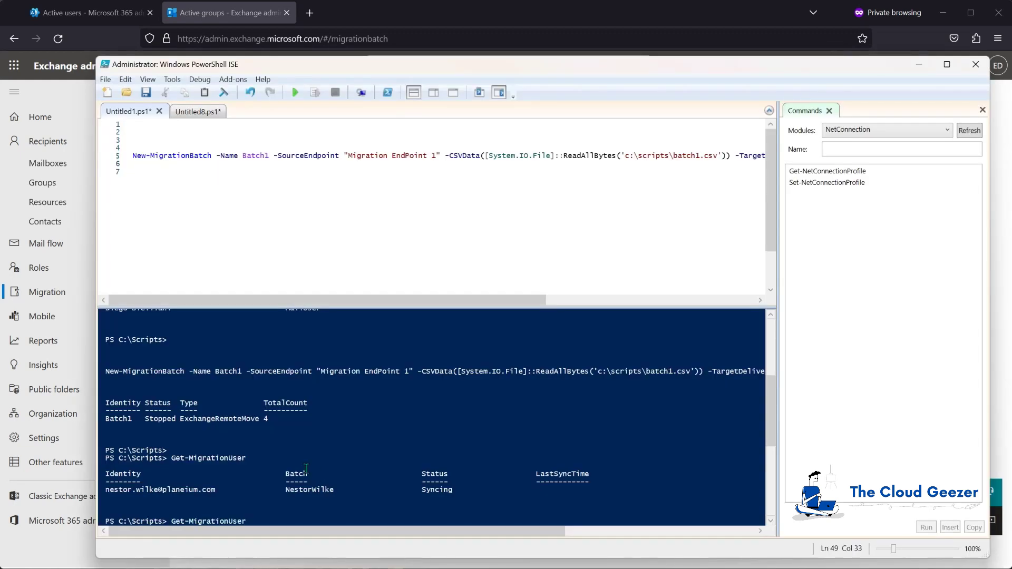
key(Return)
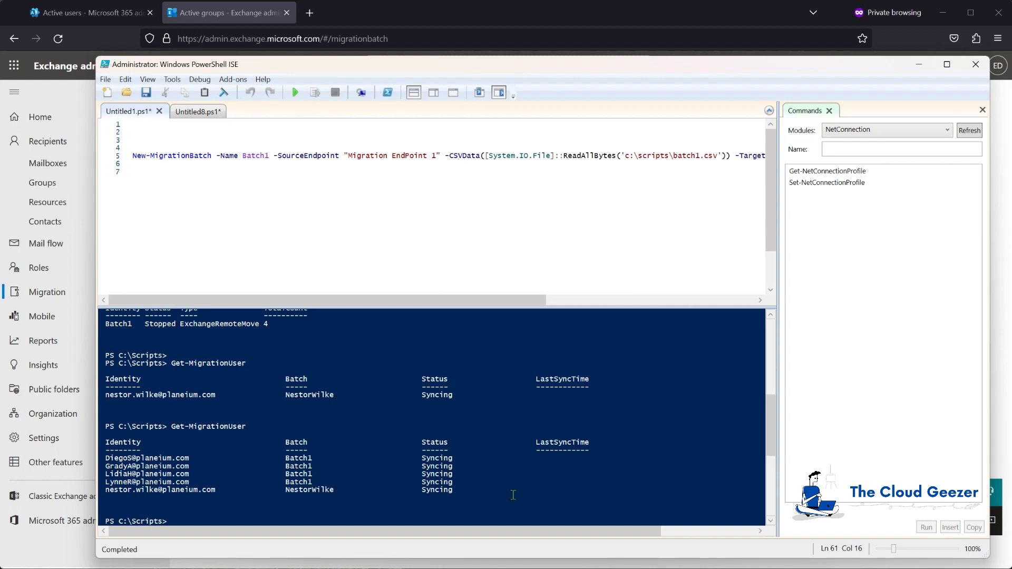
text(get-migrationuser -ide)
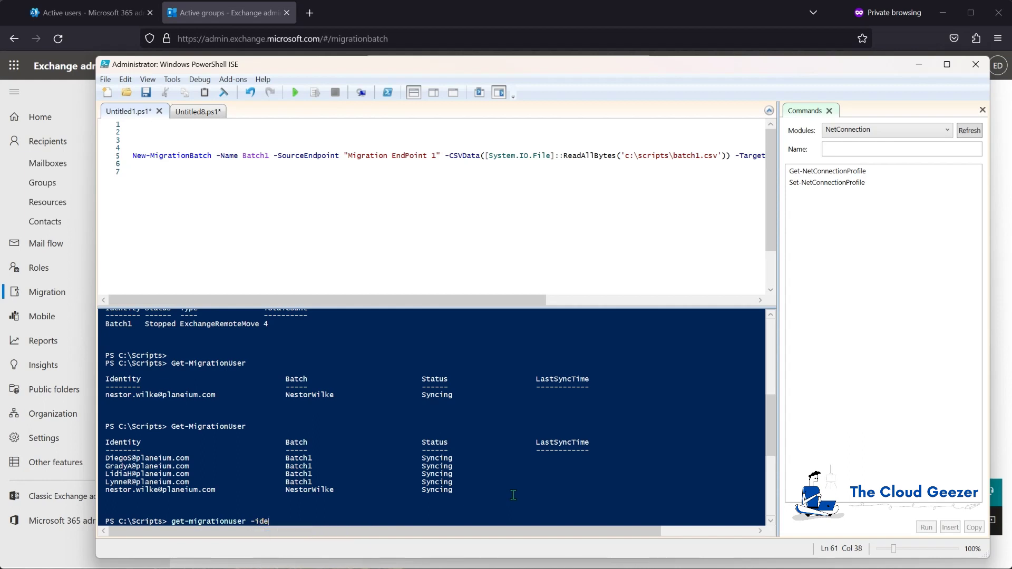
key(Tab)
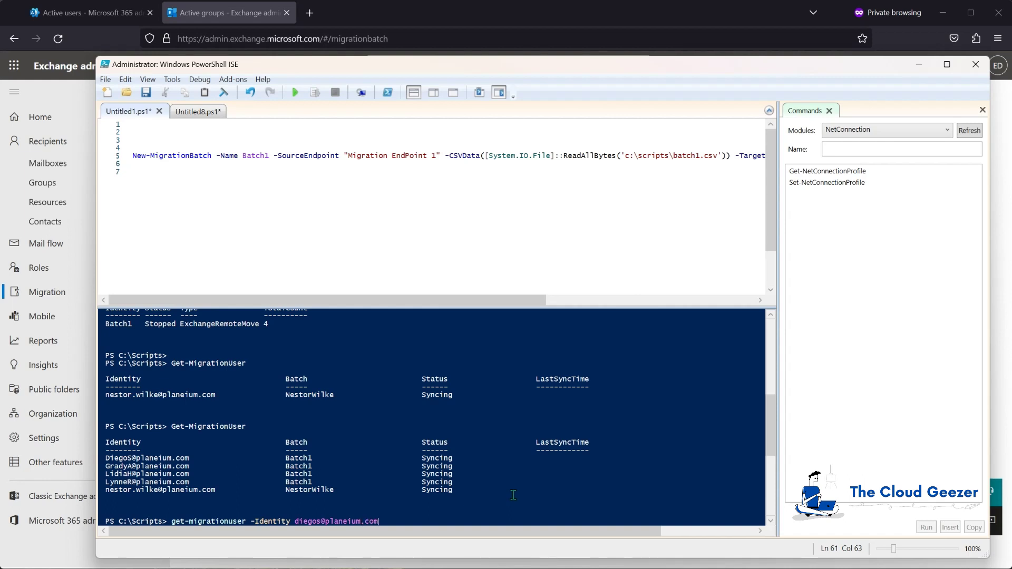
key(Return)
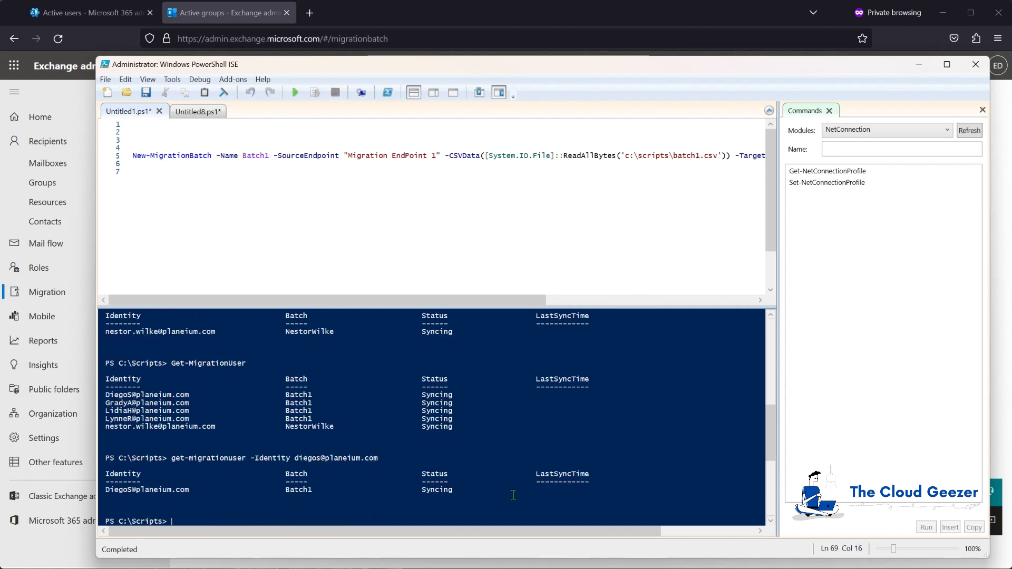
- Pipe that user to Get-MigrationUserStatistics, showing Syncing with 0 items synced and 0 skipped
key(Up)
text(| get-migration)
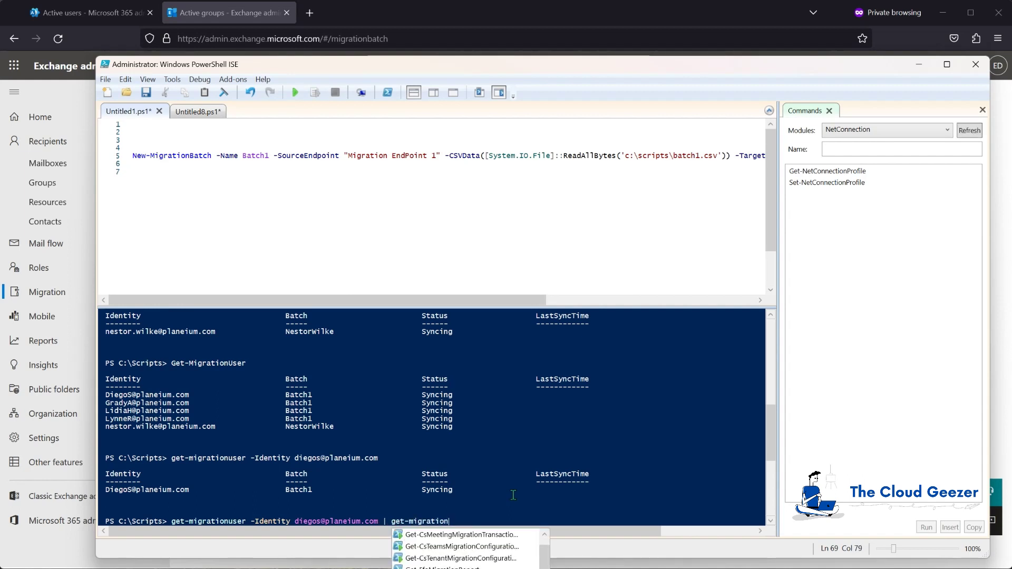
text(userst)
key(Tab)
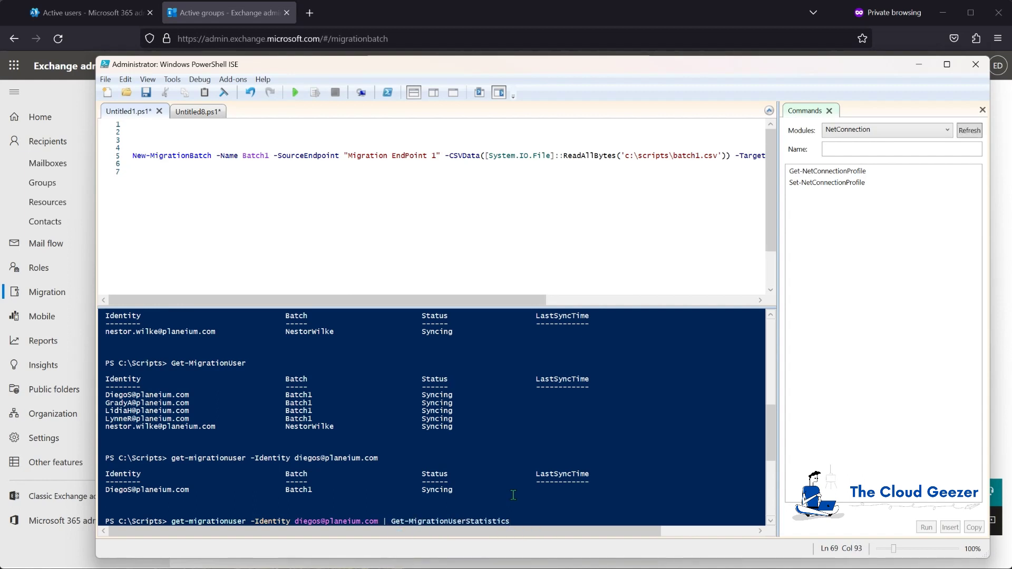
key(Return)
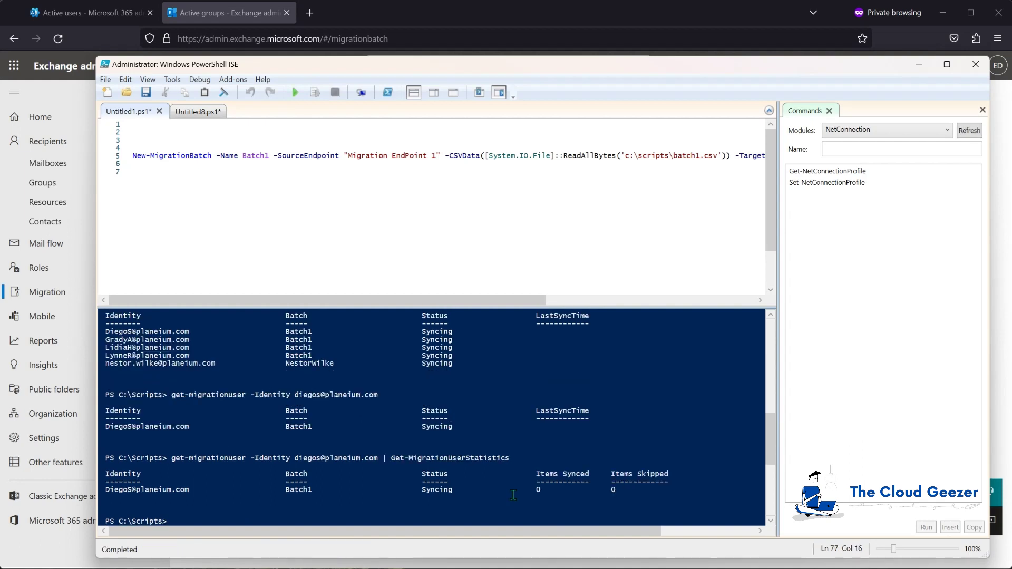
- Rerun the Batch1 user's statistics command piped to select identity, batch, status, *size*, *item*
key(Up)
text(| select)
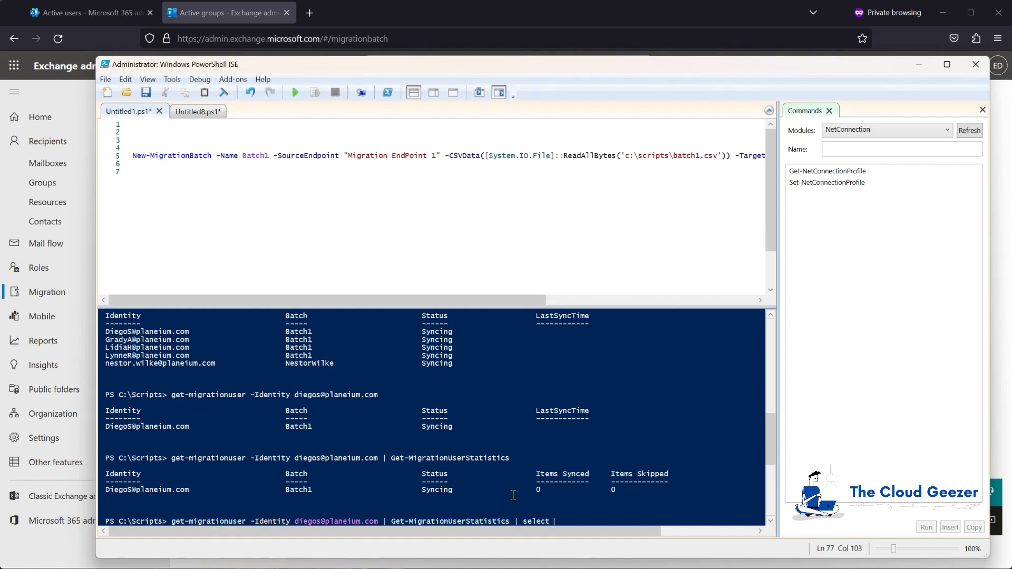
scroll(563, 478, down, 2)
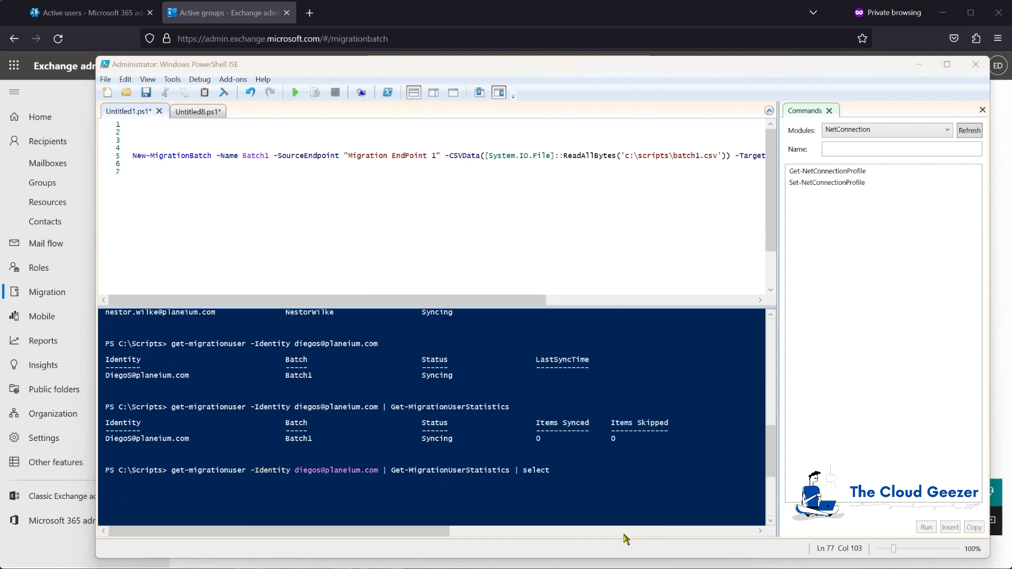
text(identity)
click(697, 469)
text(batch, status, *size*, *item*)
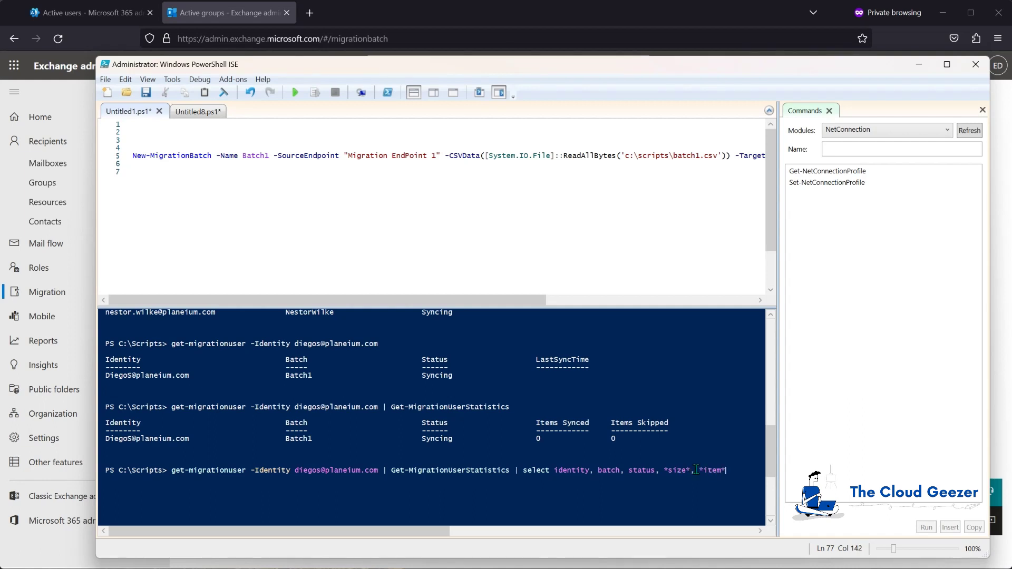
key(Return)
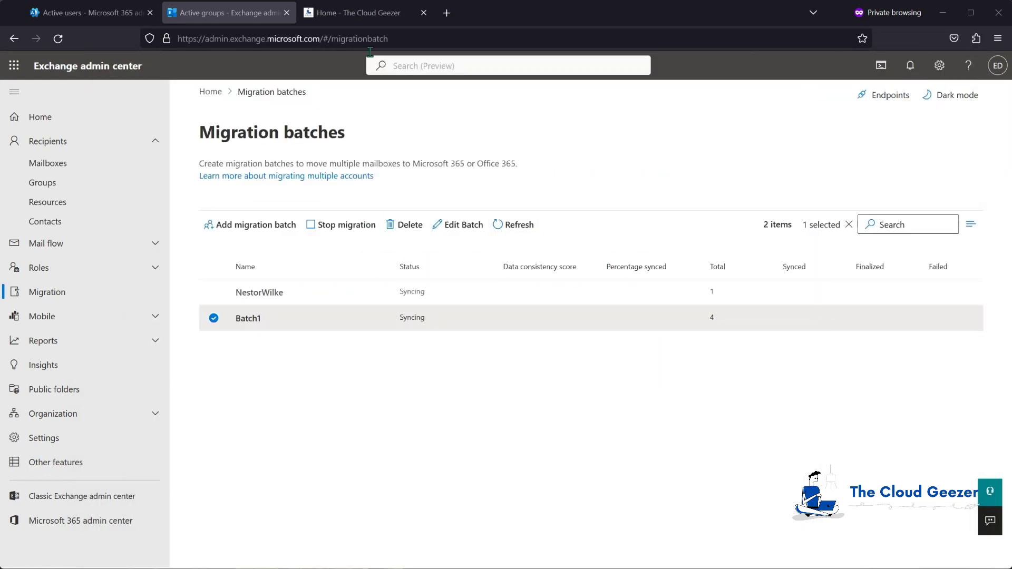
- Open the Microsoft 365 Discovery Report article on The Cloud Geezer website
click(343, 14)
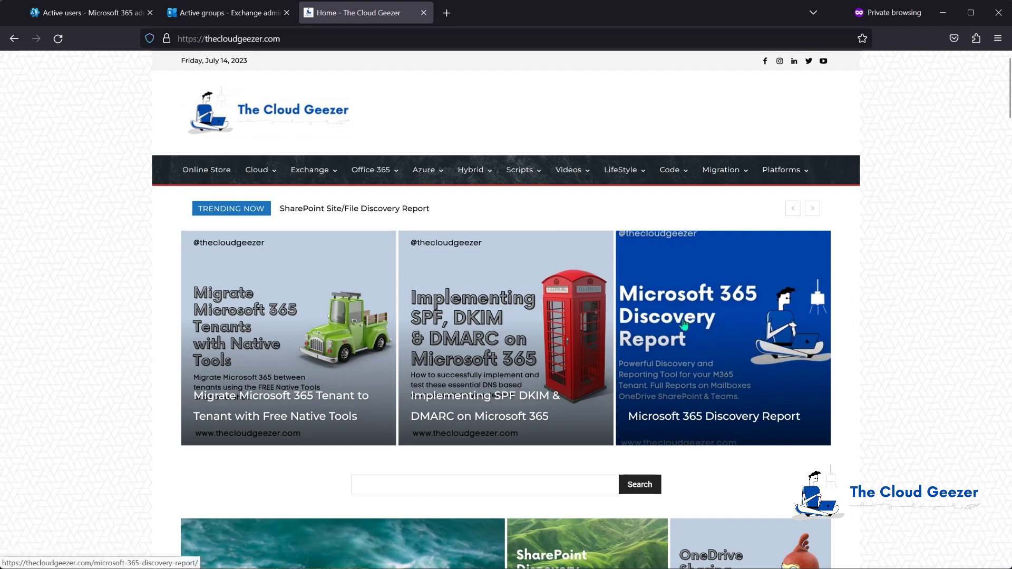
click(717, 330)
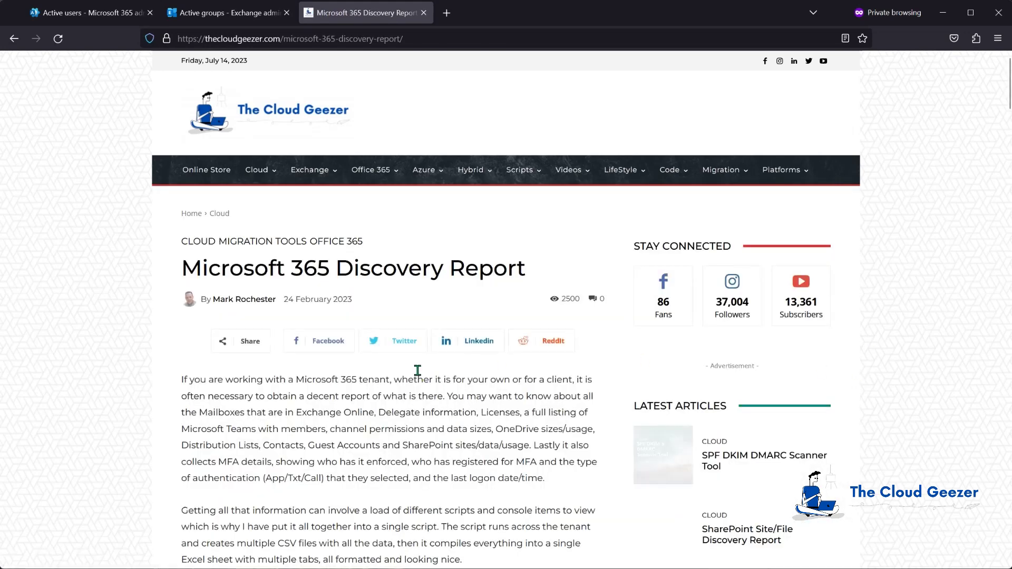
scroll(418, 371, down, 2)
scroll(304, 372, down, 8)
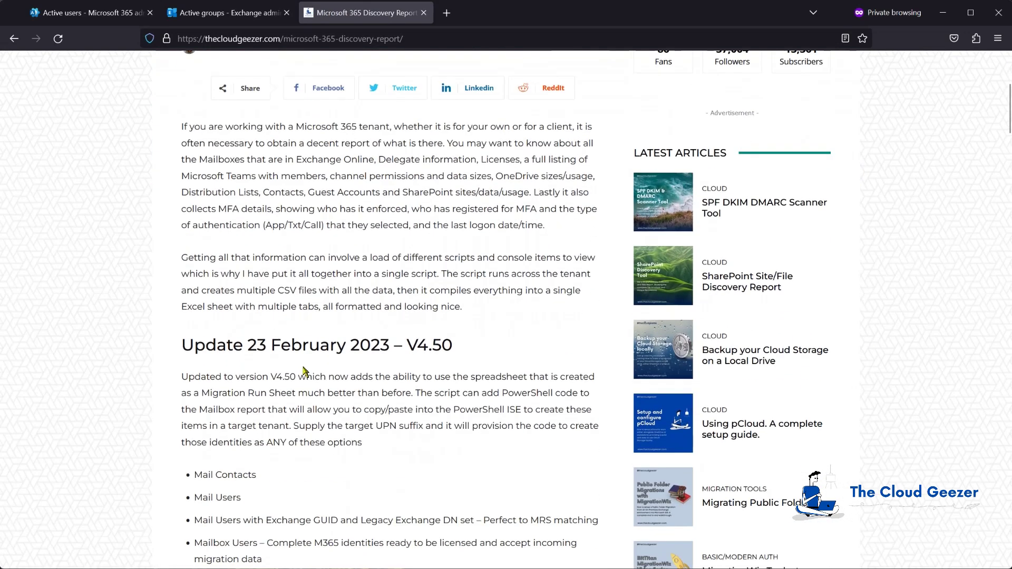
- Scroll the article to The Output & Tool section's download link and example output screenshots
scroll(304, 369, down, 5)
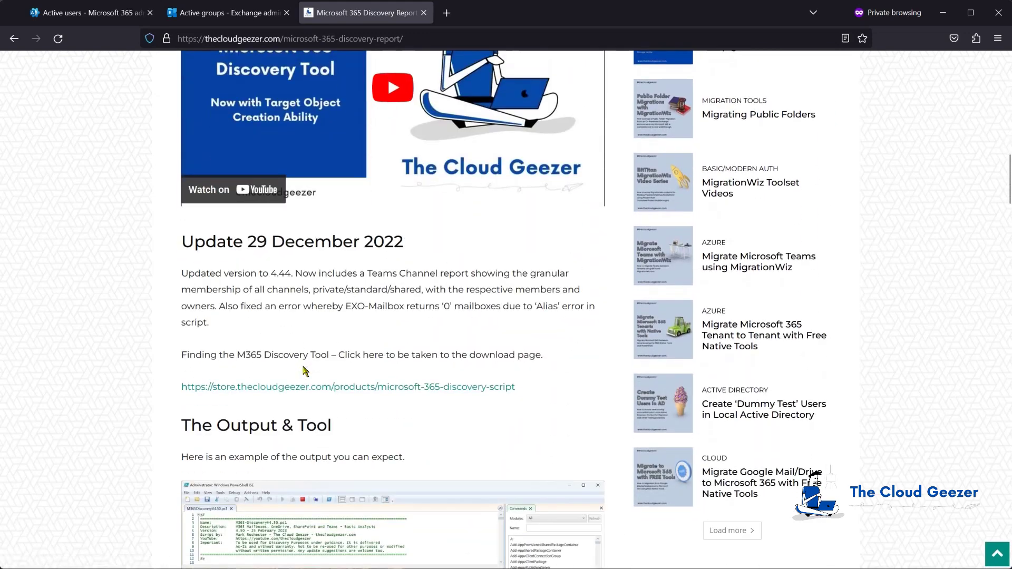
scroll(357, 419, down, 3)
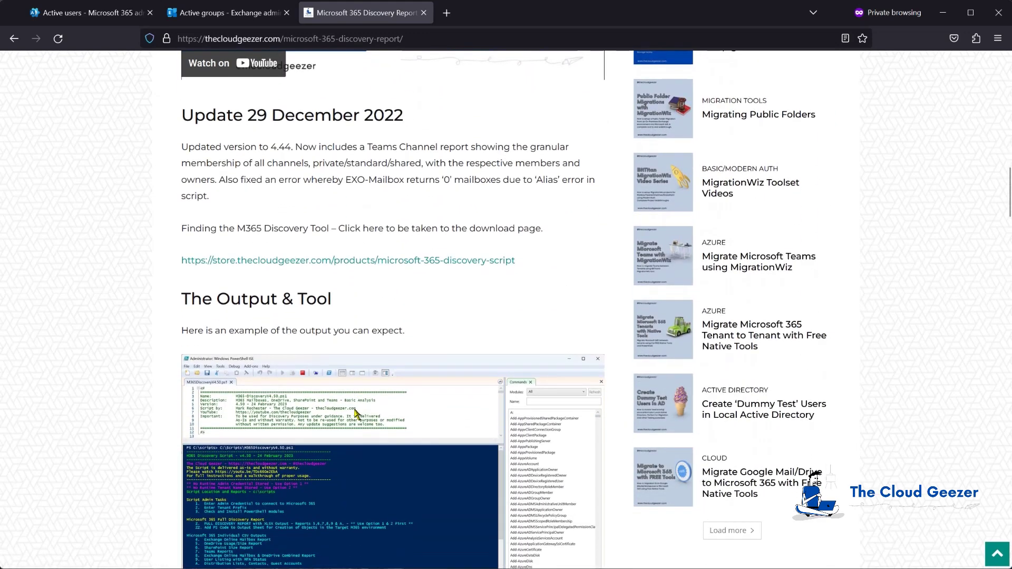
scroll(356, 414, up, 2)
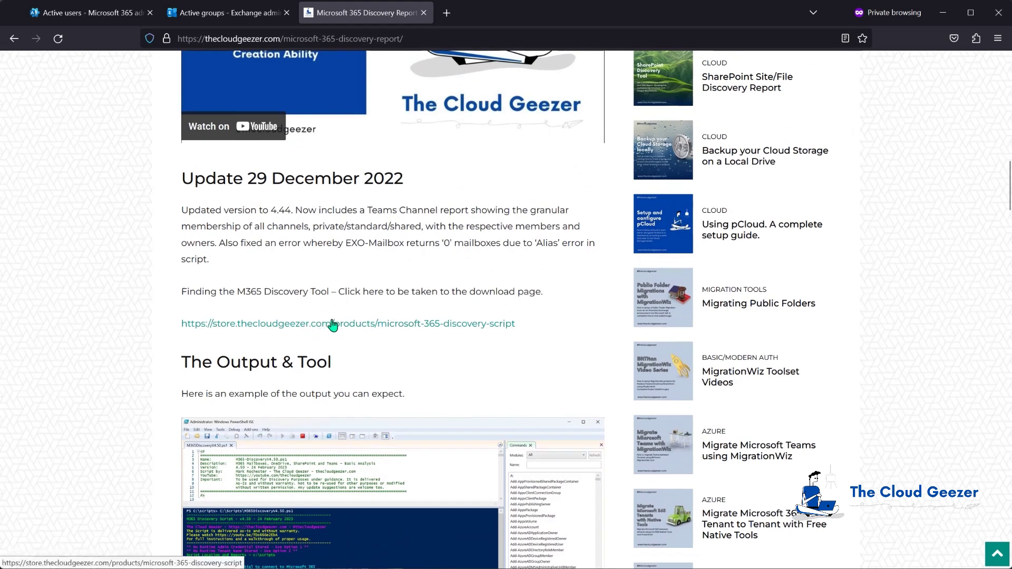
scroll(387, 333, down, 12)
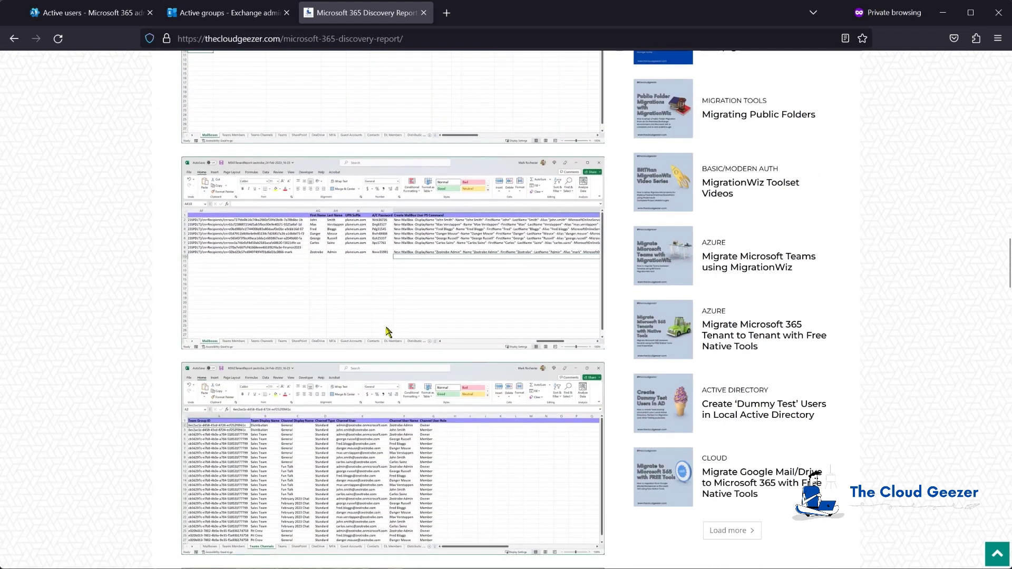
scroll(387, 333, down, 2)
scroll(387, 333, up, 15)
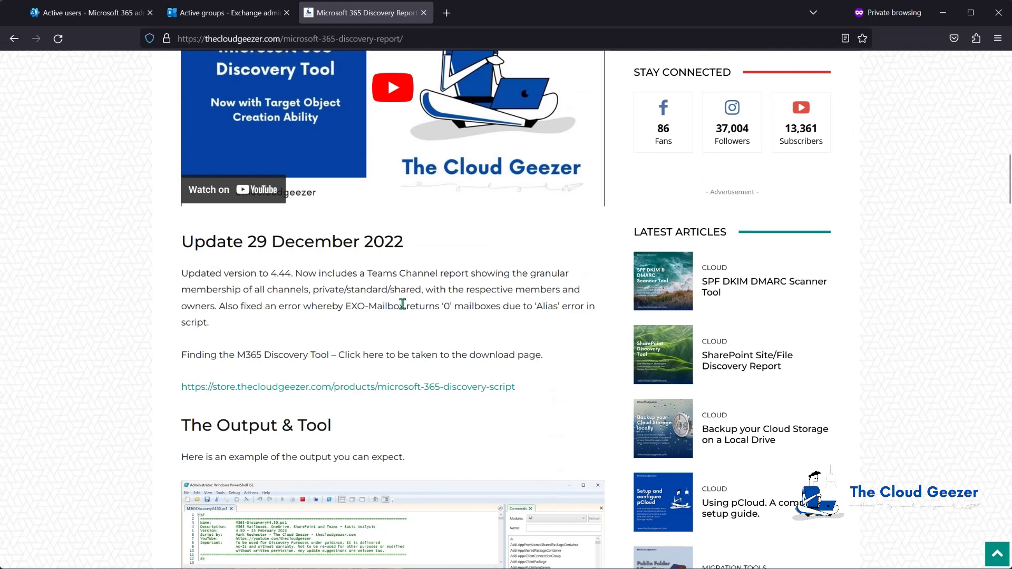
scroll(402, 304, down, 2)
scroll(404, 309, down, 5)
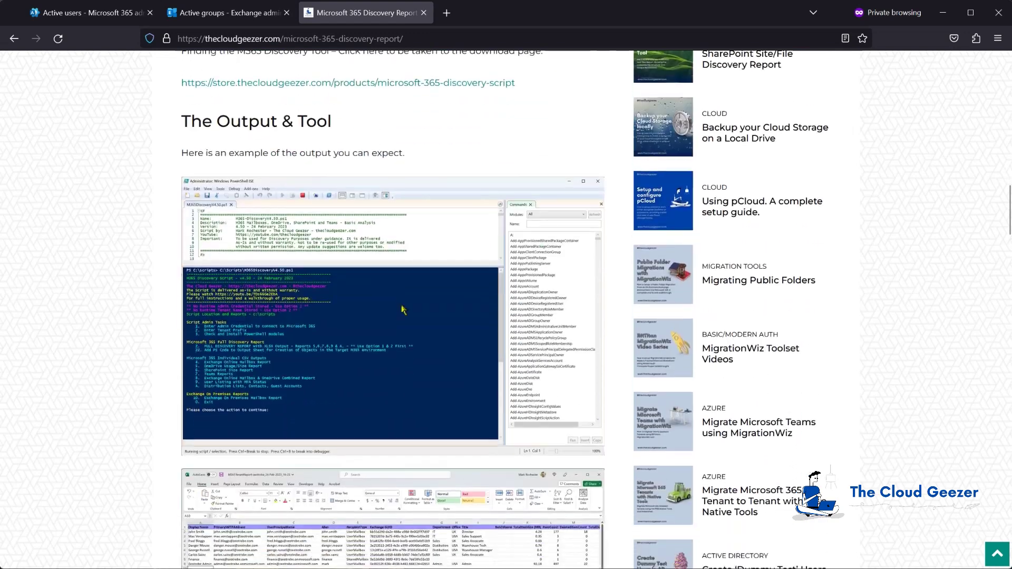